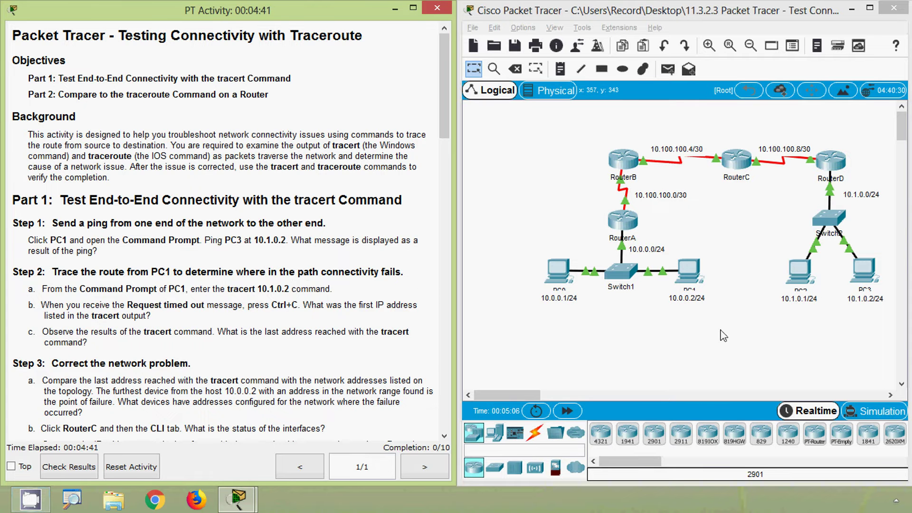
# Step: Open the Command Prompt on PC3 and run ipconfig to display its IP settings
pyautogui.click(600, 295)
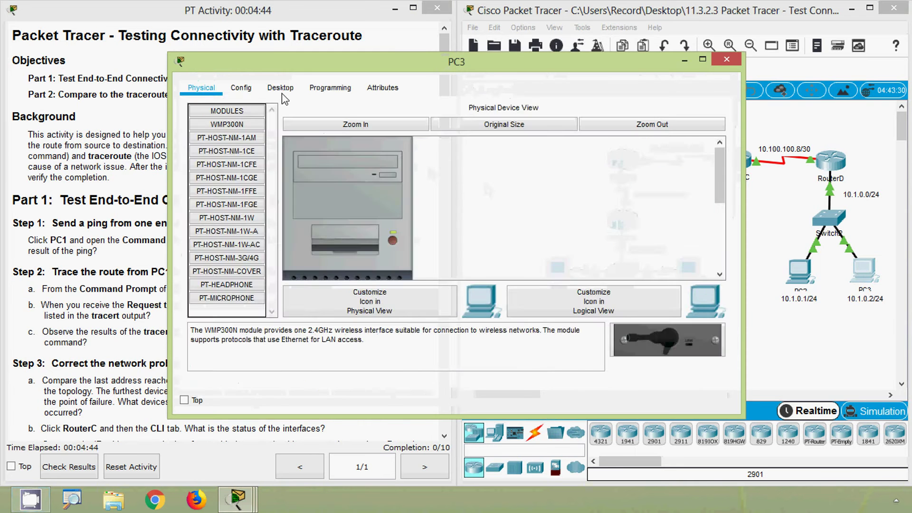
pyautogui.click(280, 87)
pyautogui.click(575, 171)
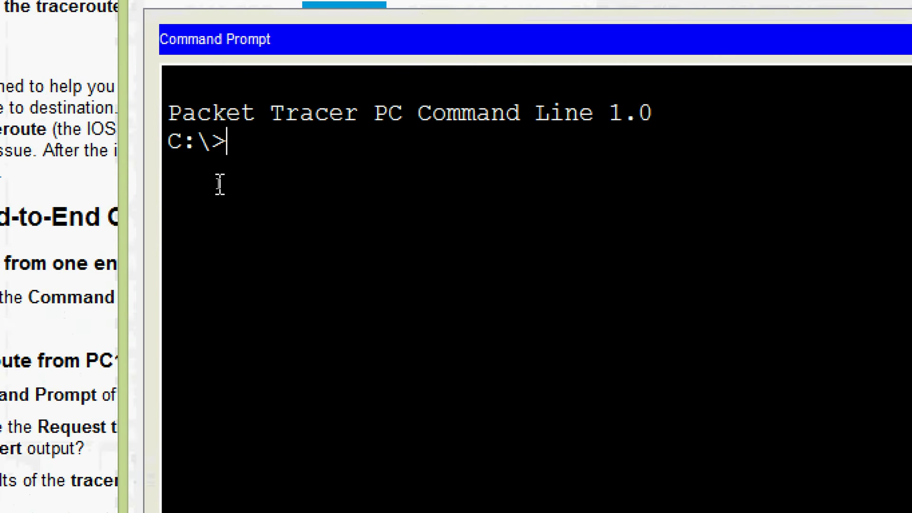
pyautogui.write('ipconfig')
pyautogui.press('Return')
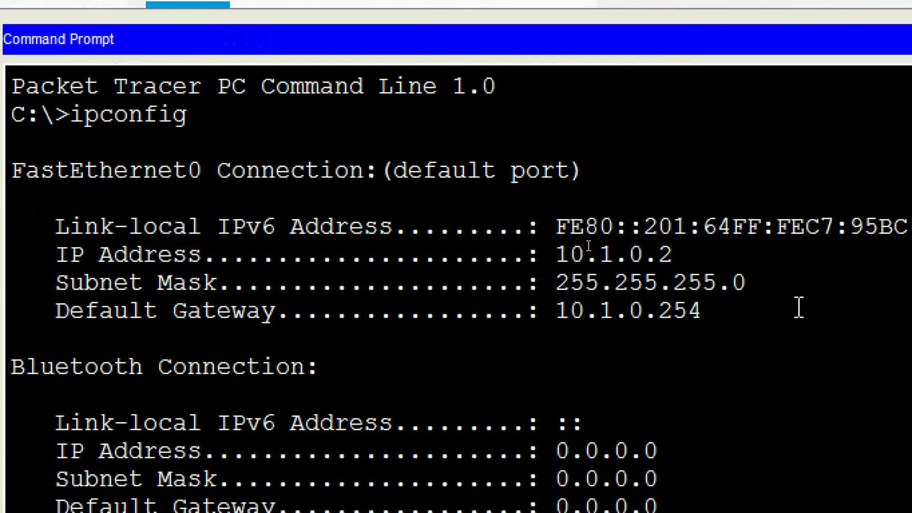
# Step: Copy PC3's IP address 10.1.0.2 from the ipconfig output and close the PC3 window
pyautogui.moveTo(555, 254); pyautogui.dragTo(669, 254)
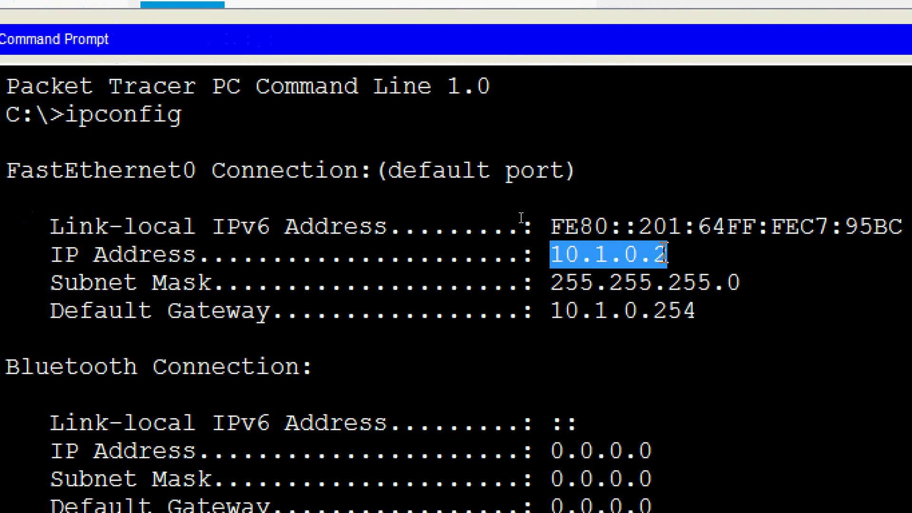
pyautogui.rightClick(644, 256)
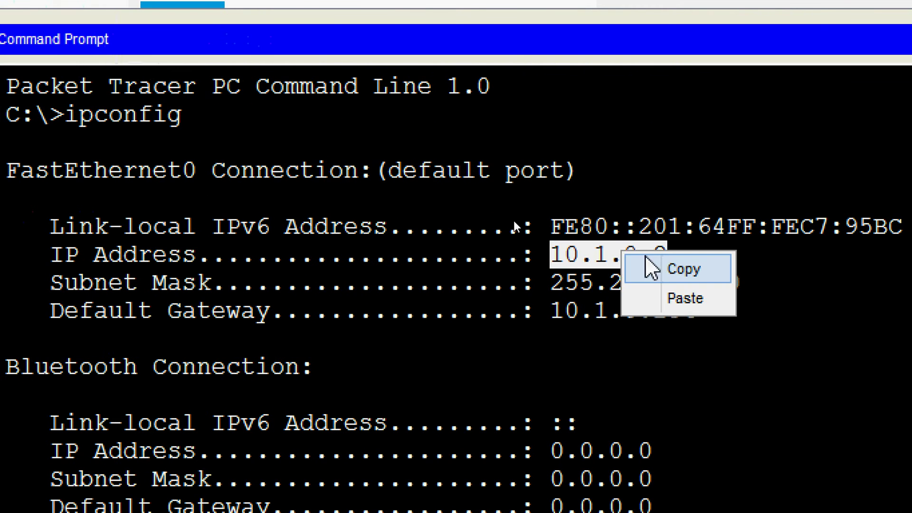
pyautogui.click(655, 266)
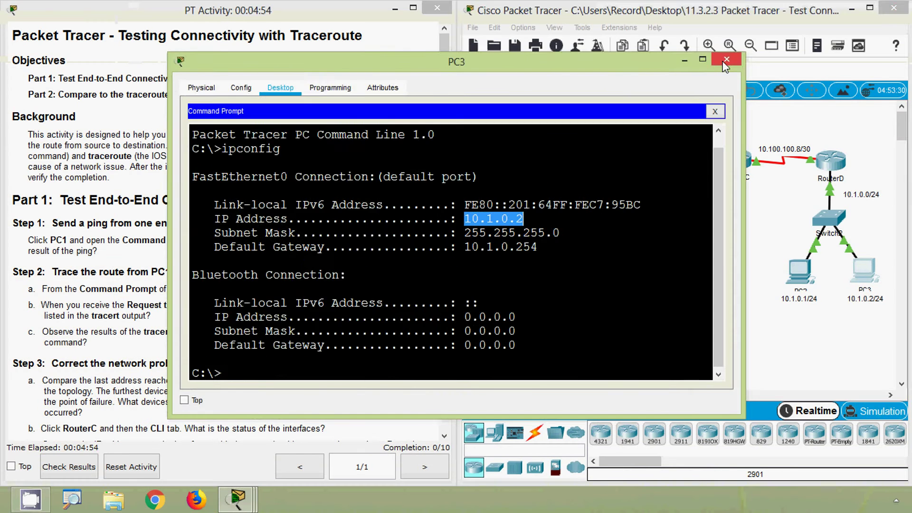
pyautogui.click(725, 61)
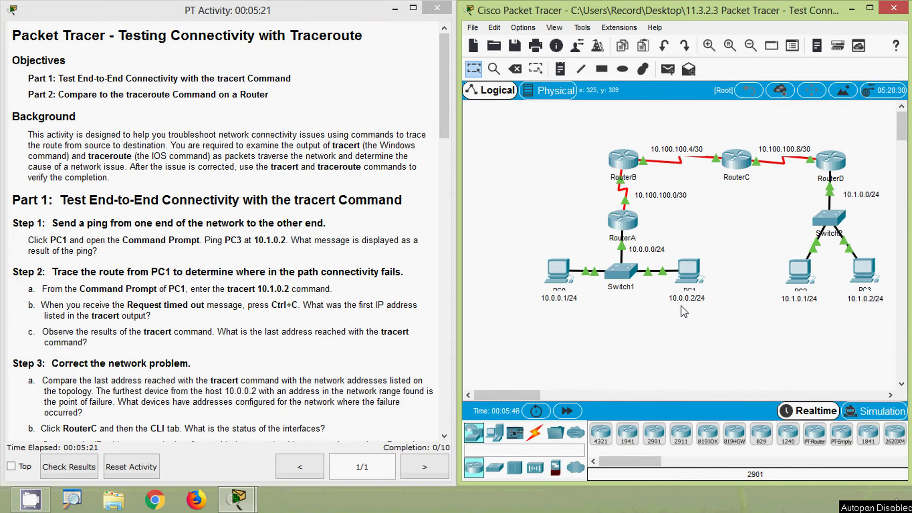
# Step: Open the Command Prompt on PC1 and ping PC3 at the copied address 10.1.0.2
pyautogui.click(690, 278)
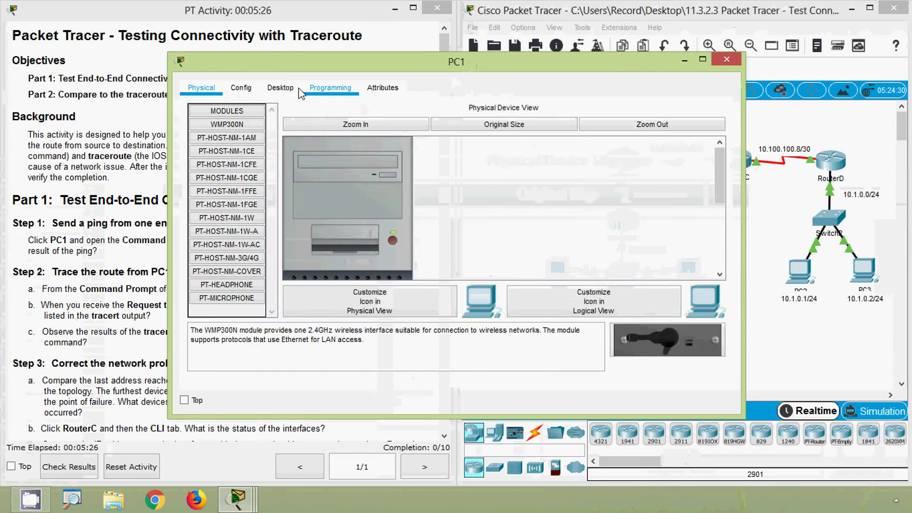
pyautogui.click(280, 88)
pyautogui.click(548, 139)
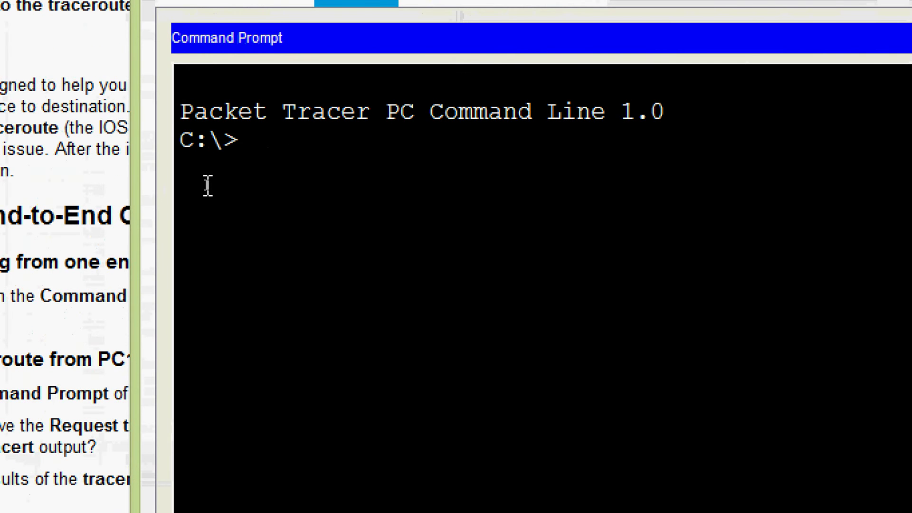
pyautogui.write('ping')
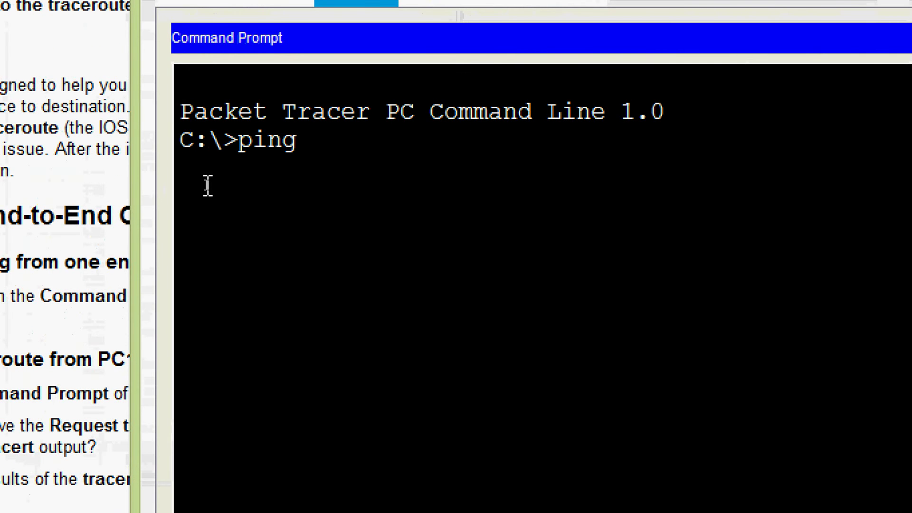
pyautogui.rightClick(336, 151)
pyautogui.click(363, 194)
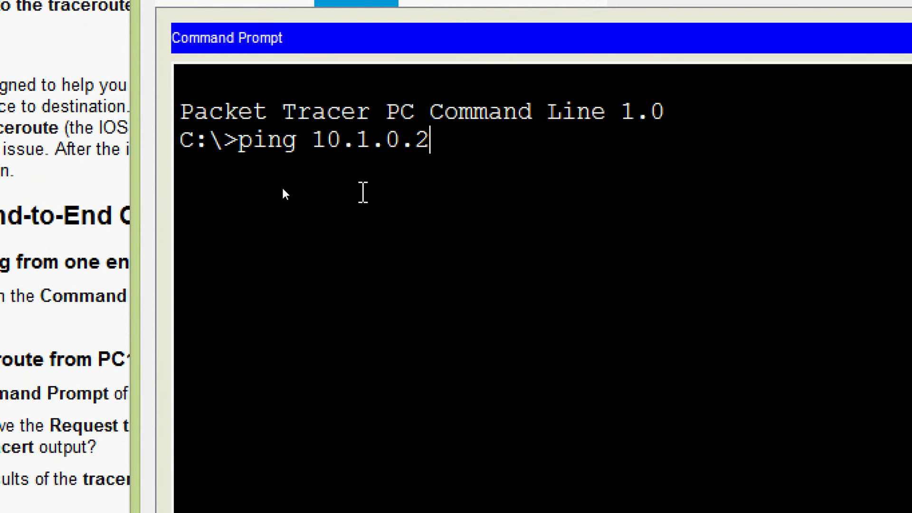
pyautogui.press('Return')
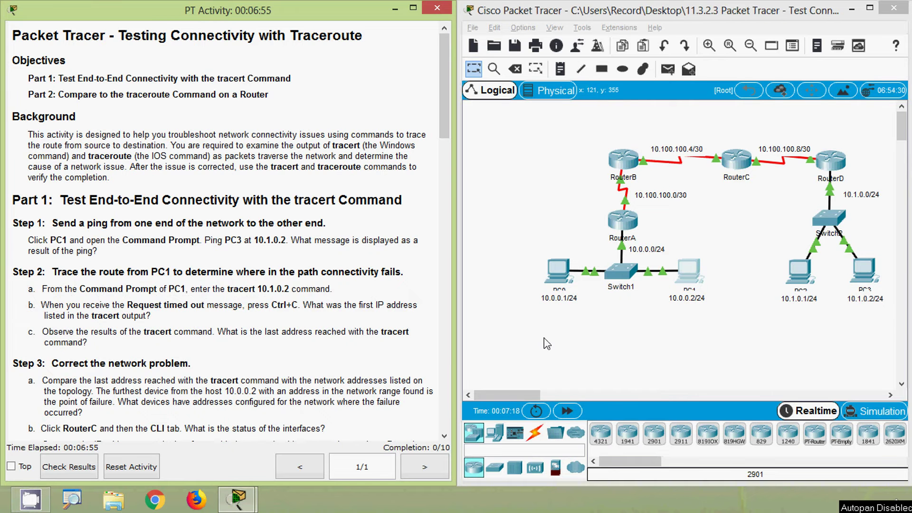
# Step: Reopen PC1's Command Prompt and trace the route to PC3 with tracert 10.1.0.2
pyautogui.click(543, 338)
pyautogui.click(697, 275)
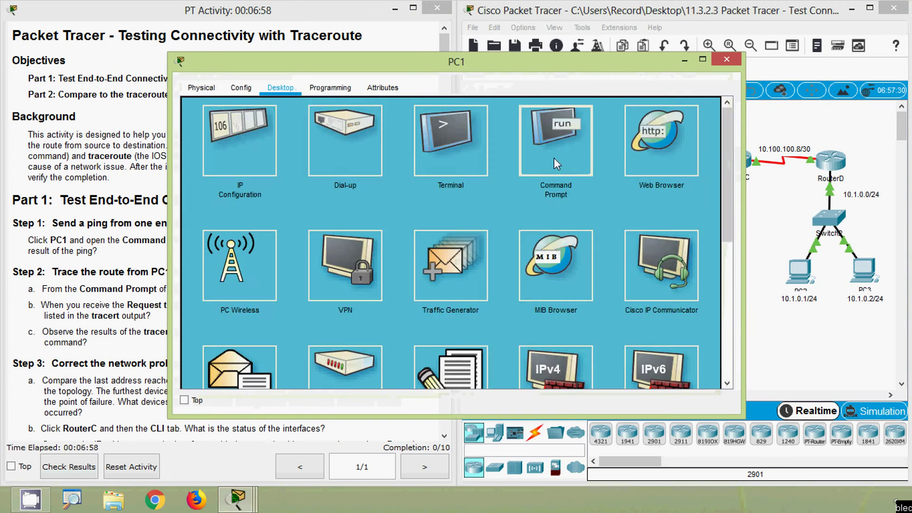
pyautogui.click(554, 171)
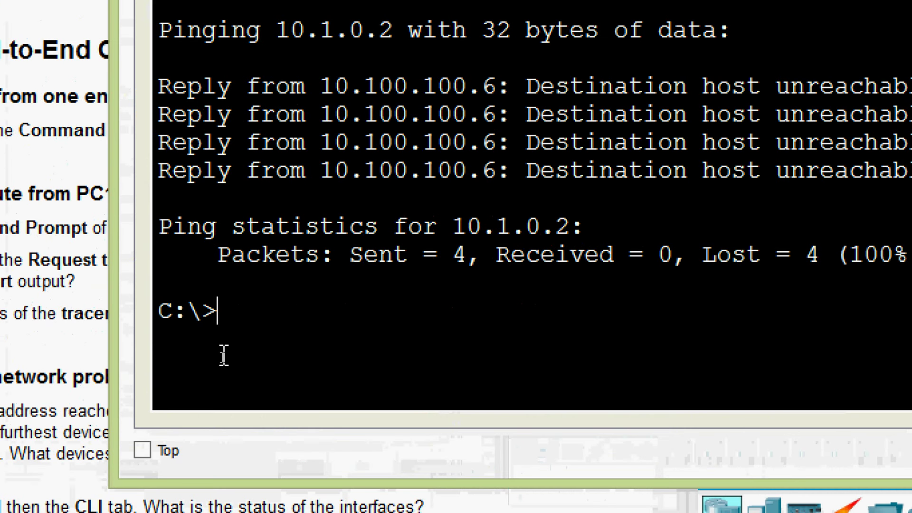
pyautogui.write('tracert')
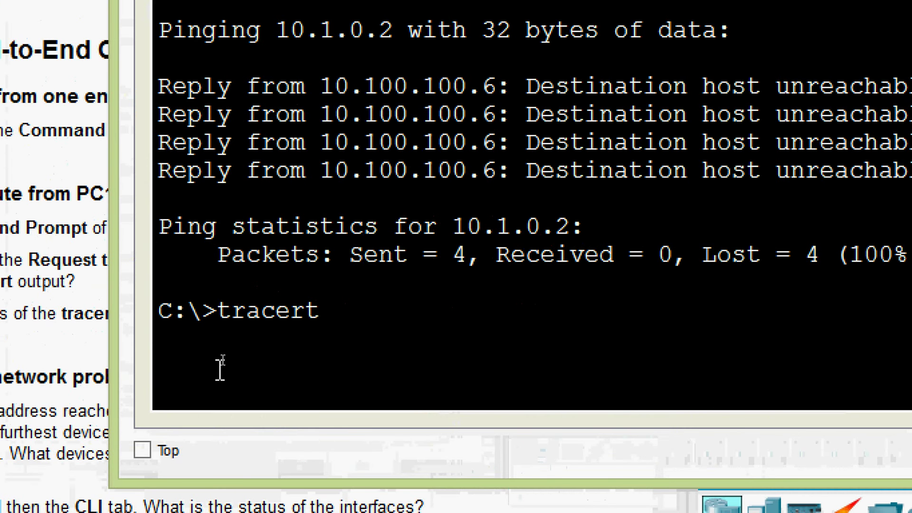
pyautogui.rightClick(357, 306)
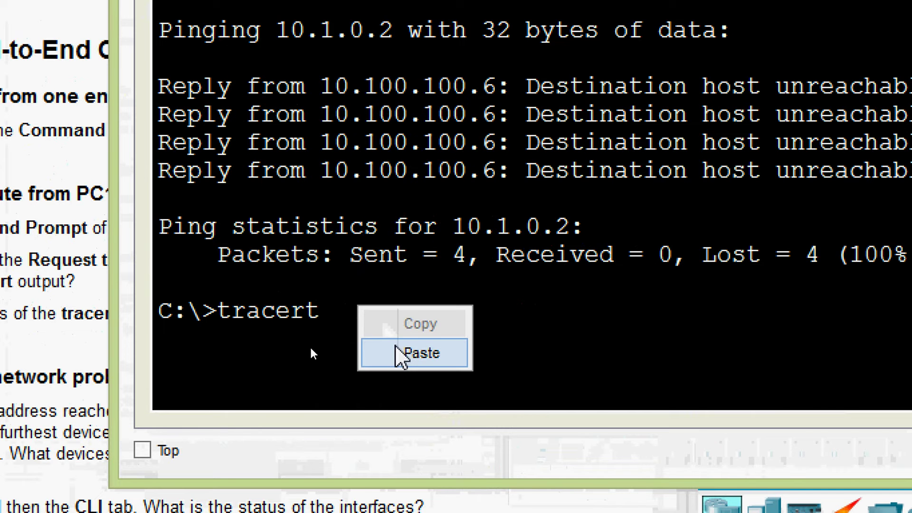
pyautogui.click(413, 353)
pyautogui.press('Return')
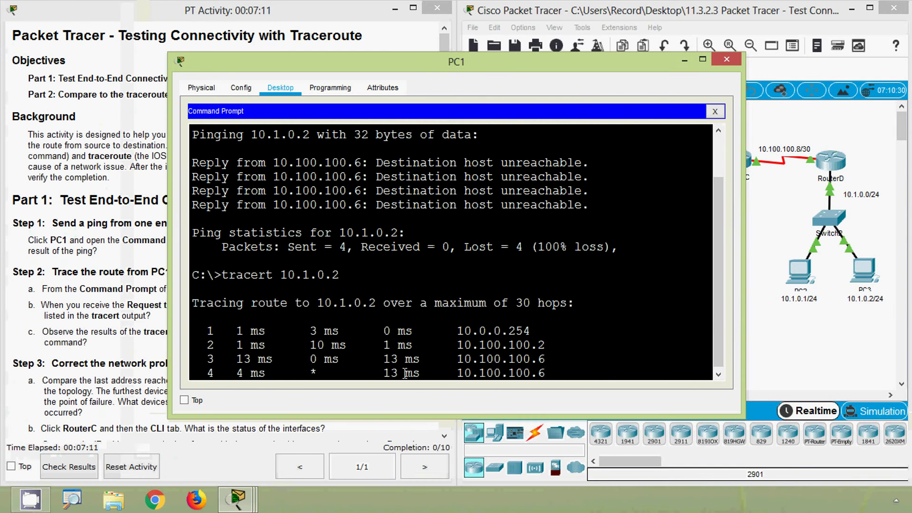
# Step: Highlight the third and fourth hop addresses in the trace output and interrupt the running tracert on PC1
pyautogui.doubleClick(460, 356)
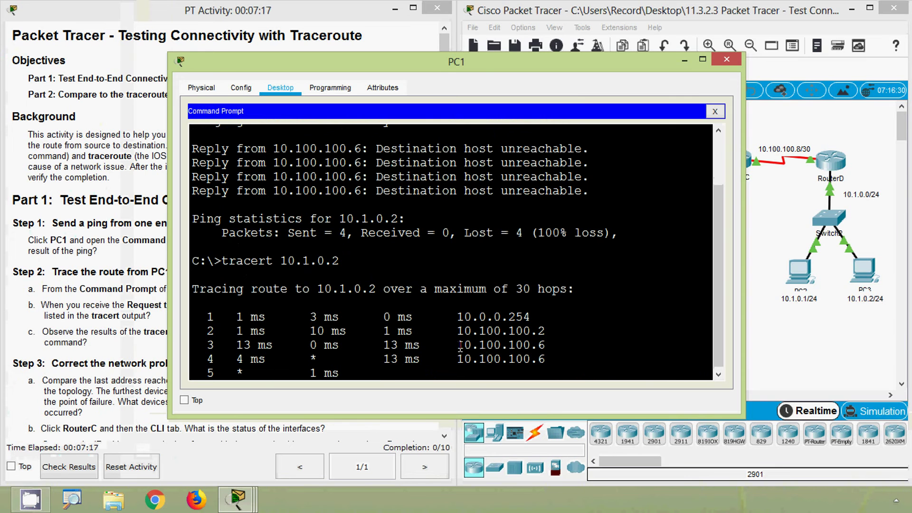
pyautogui.moveTo(458, 345); pyautogui.dragTo(558, 348)
pyautogui.moveTo(459, 357); pyautogui.dragTo(557, 359)
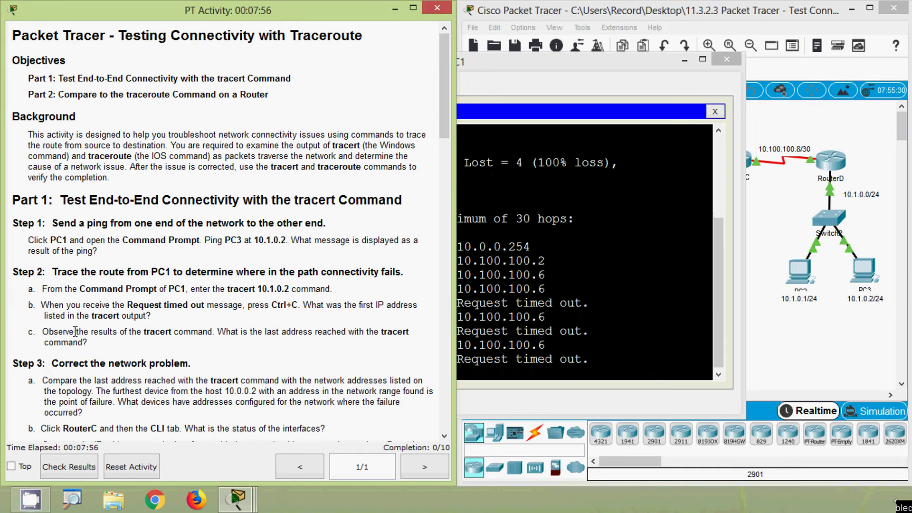
pyautogui.click(480, 323)
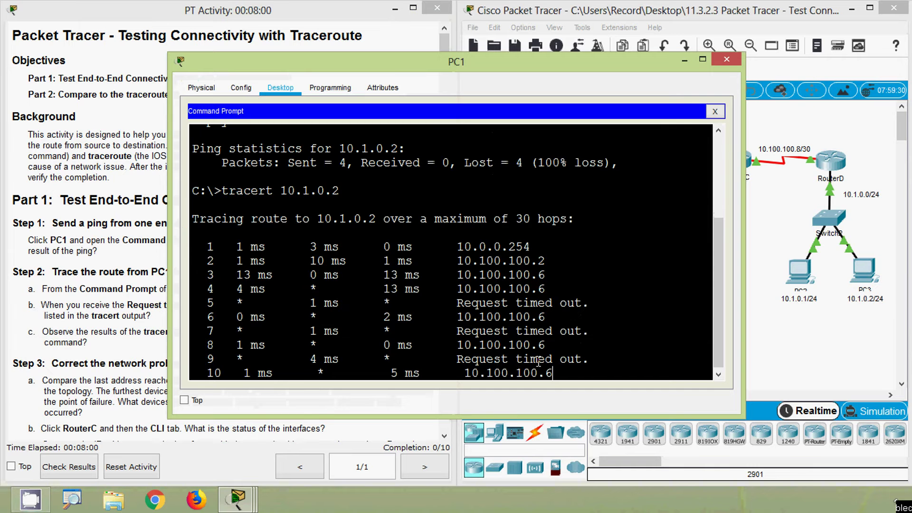
pyautogui.hotkey('ctrl', 'c')
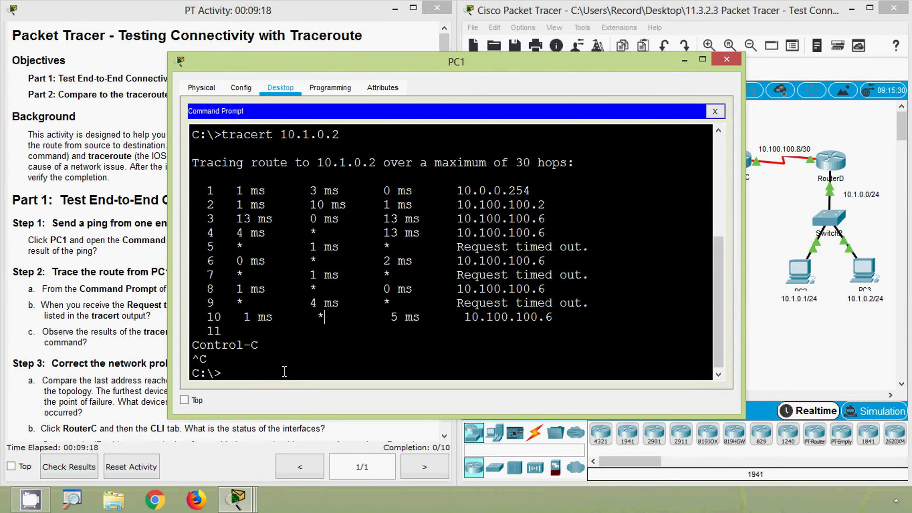
# Step: Run ipconfig /all on PC1 and highlight the FastEthernet0 default gateway line to compare it with the first hop
pyautogui.click(245, 371)
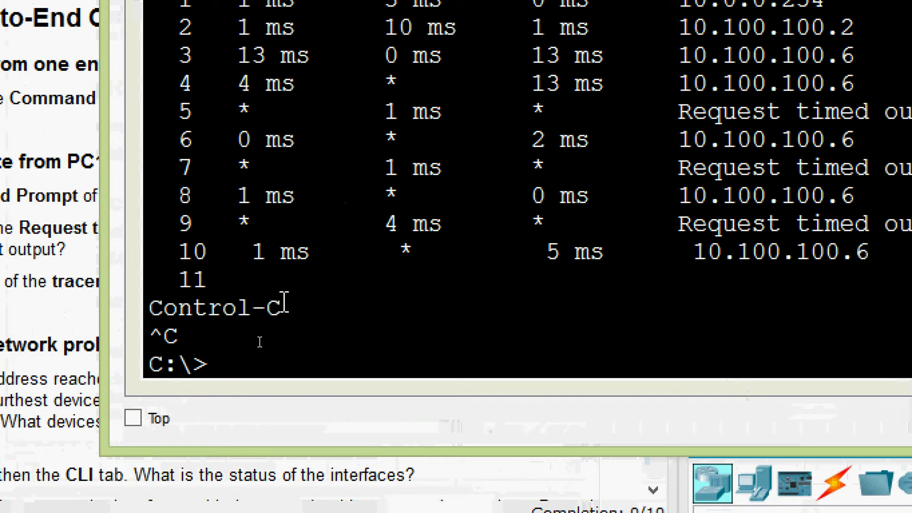
pyautogui.write('ipconfig /all')
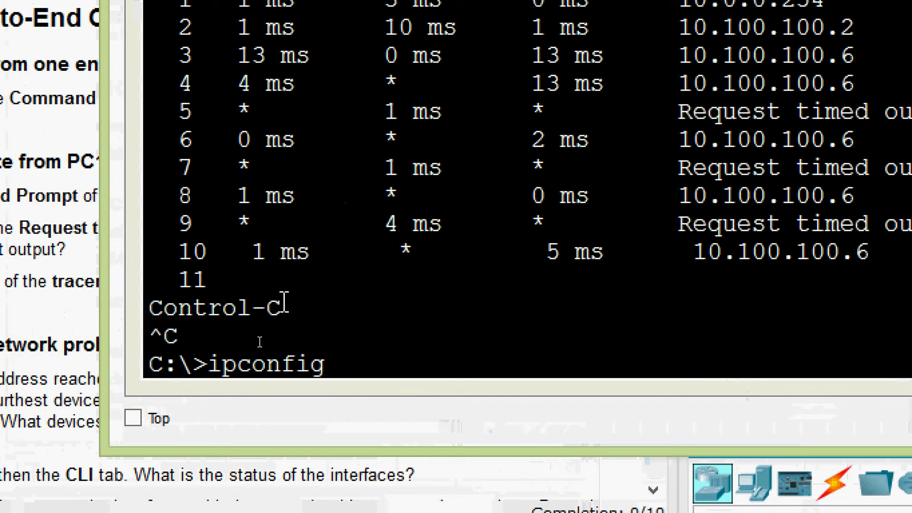
pyautogui.press('Return')
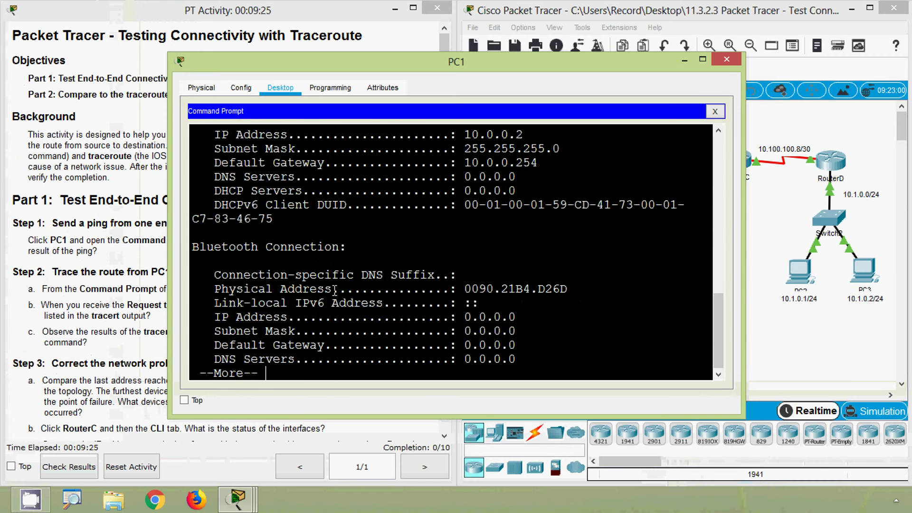
pyautogui.scroll(1, 539, 204)
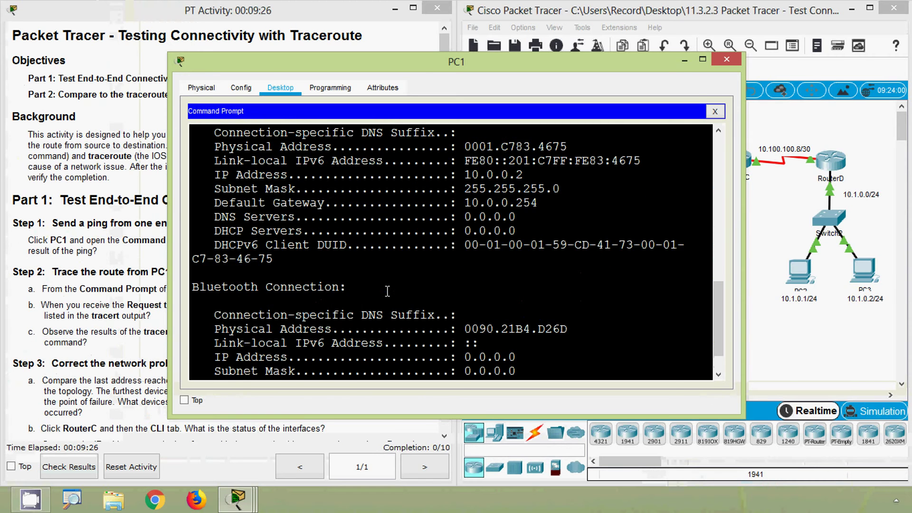
pyautogui.scroll(1, 387, 291)
pyautogui.moveTo(222, 246); pyautogui.dragTo(539, 243)
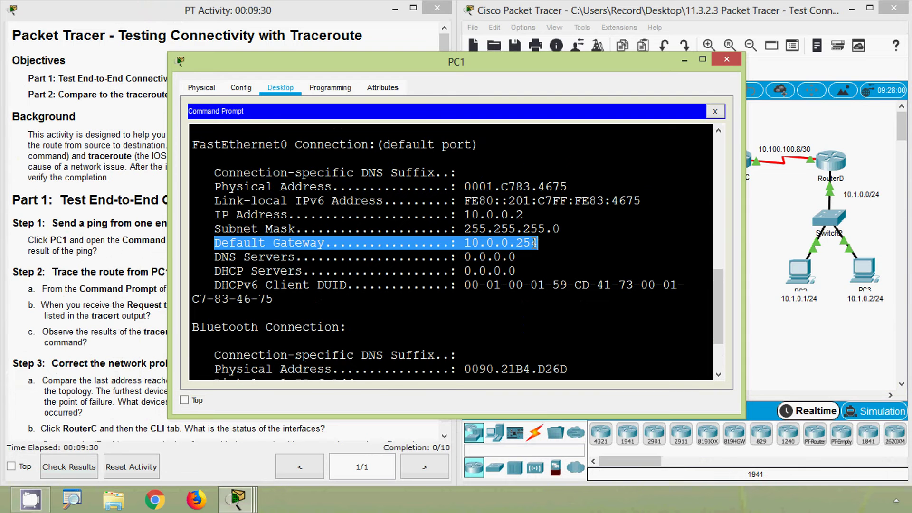
pyautogui.click(538, 244)
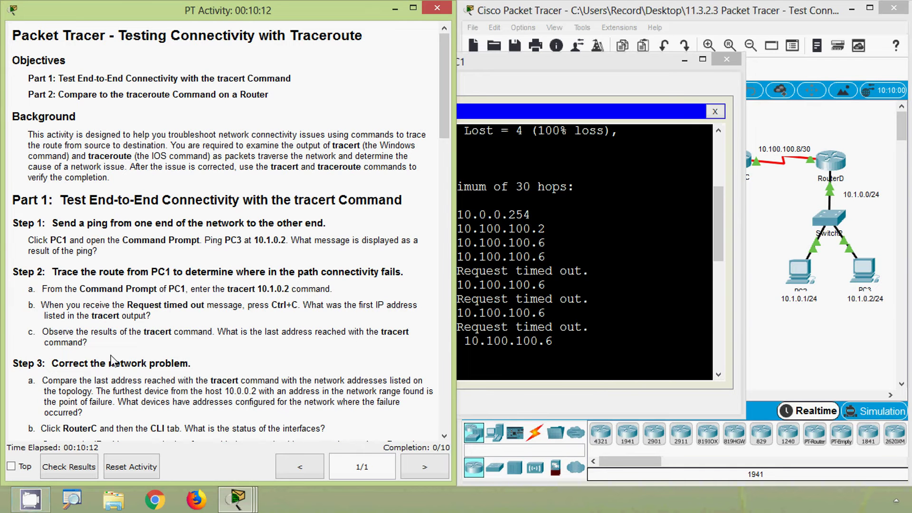
# Step: Review PC1's tracert output, highlighting the address at hop 10 and the earlier hop replies to identify the last address reached
pyautogui.click(485, 356)
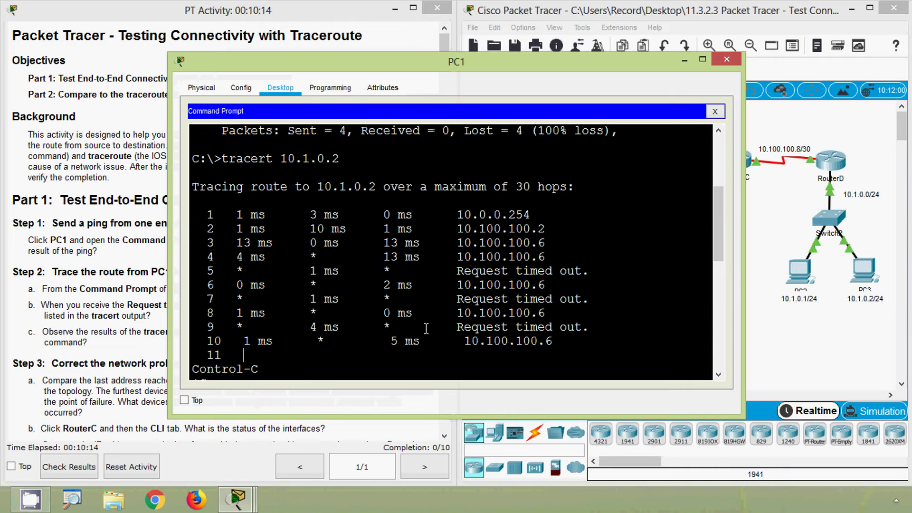
pyautogui.scroll(-1, 373, 351)
pyautogui.press('Return')
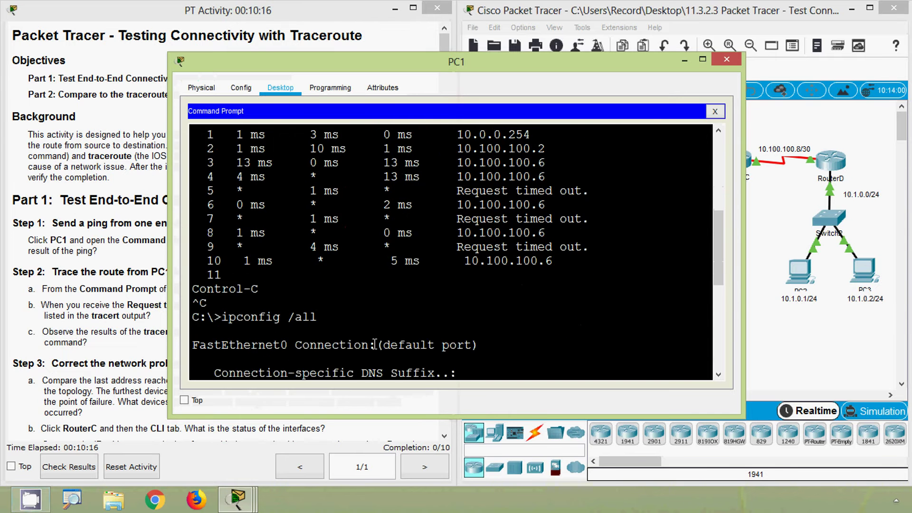
pyautogui.scroll(1, 374, 344)
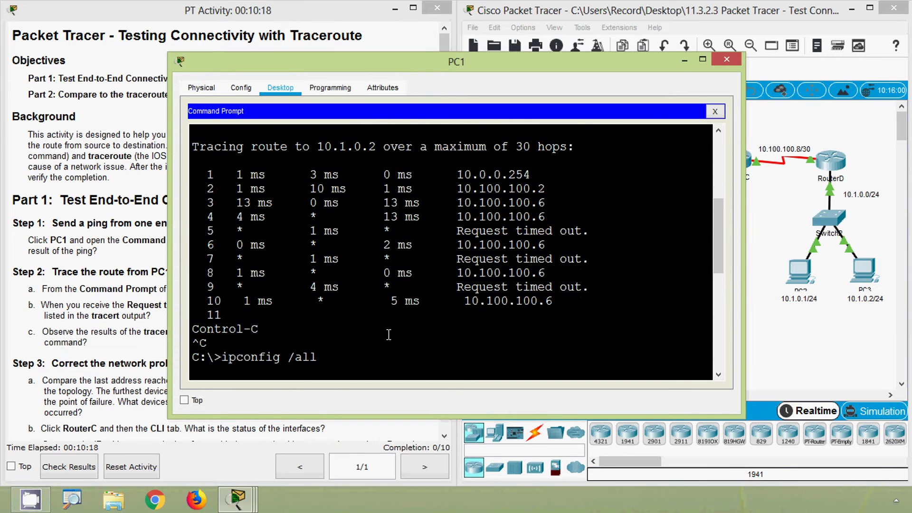
pyautogui.click(398, 316)
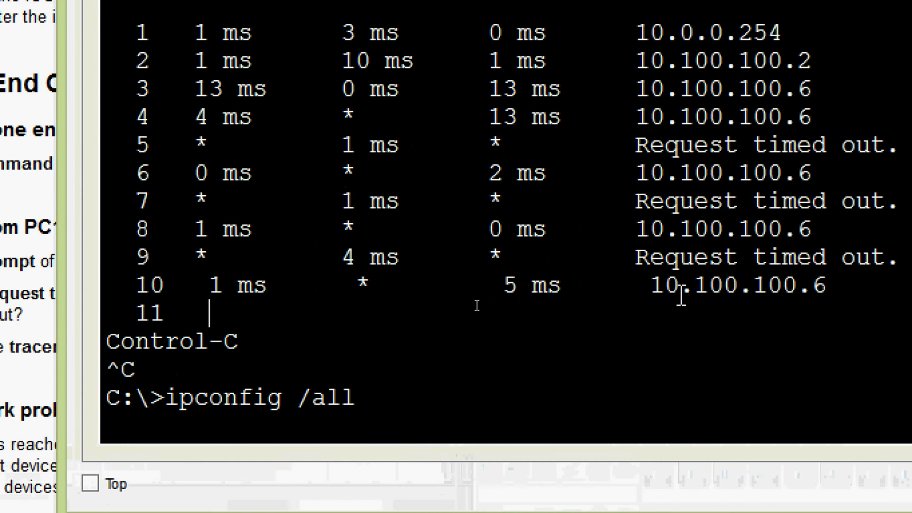
pyautogui.moveTo(638, 285); pyautogui.dragTo(824, 289)
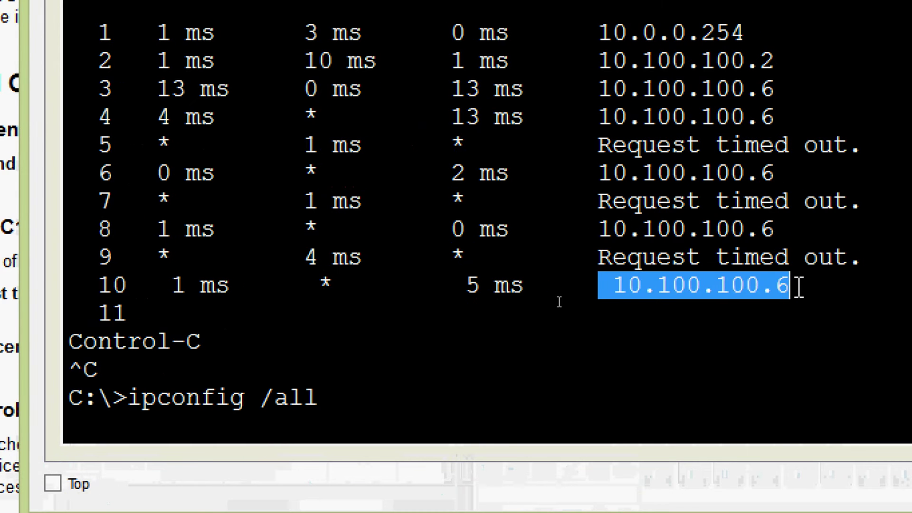
pyautogui.moveTo(789, 233); pyautogui.dragTo(589, 205)
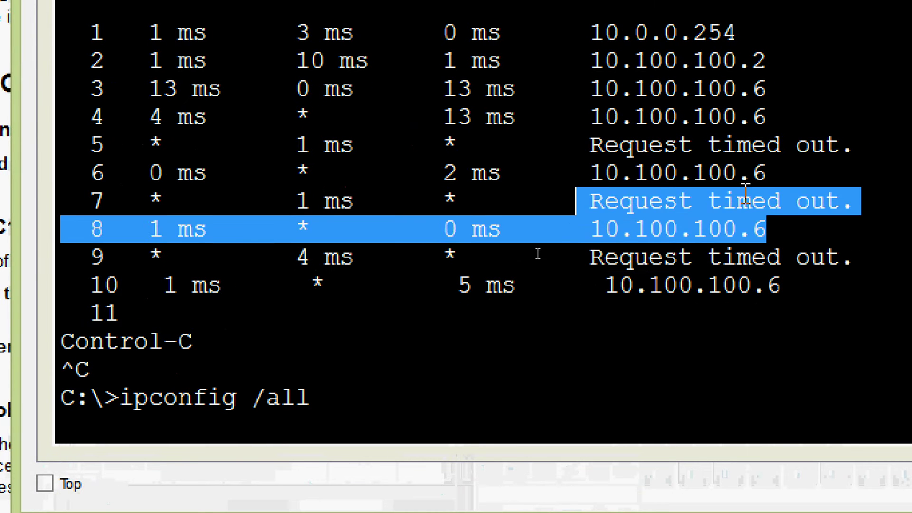
pyautogui.moveTo(795, 172); pyautogui.dragTo(591, 145)
pyautogui.click(795, 119)
pyautogui.moveTo(795, 119); pyautogui.dragTo(573, 118)
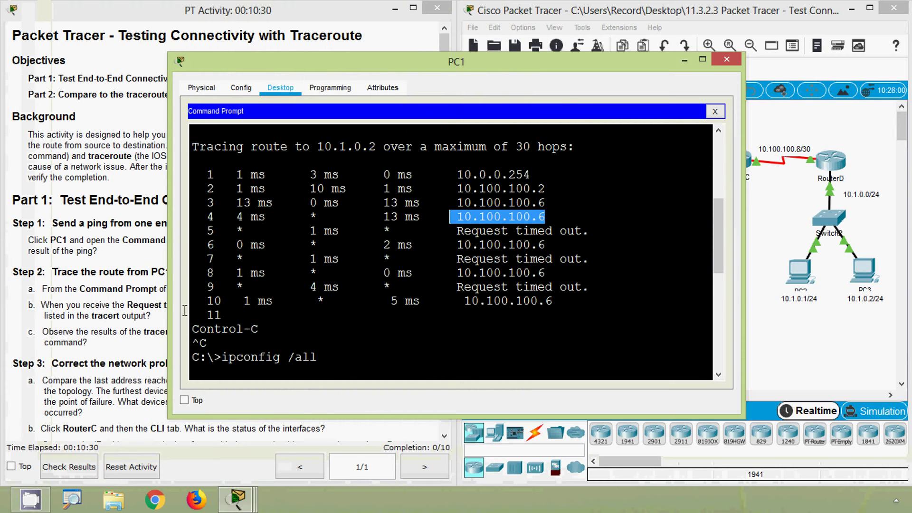
pyautogui.click(106, 327)
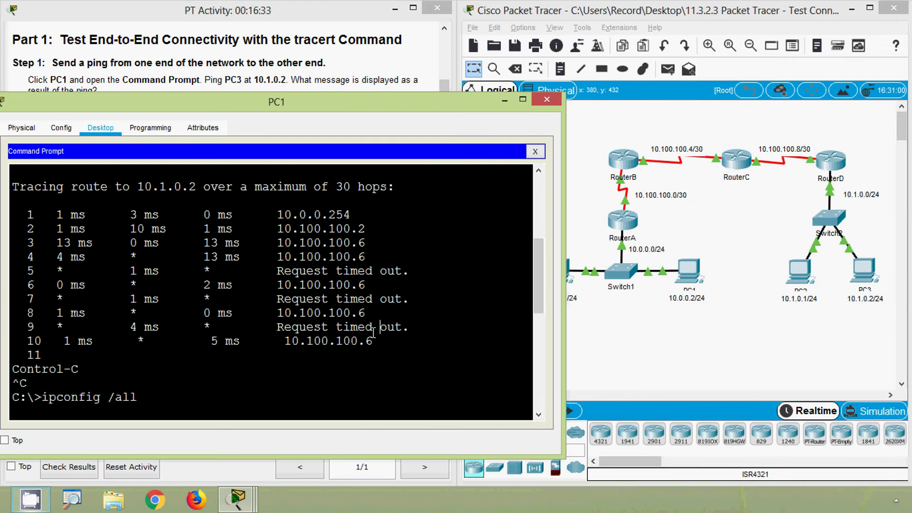
# Step: Highlight the second and third hop addresses in PC1's tracert output and compare them with the networks on the topology
pyautogui.scroll(1, 282, 328)
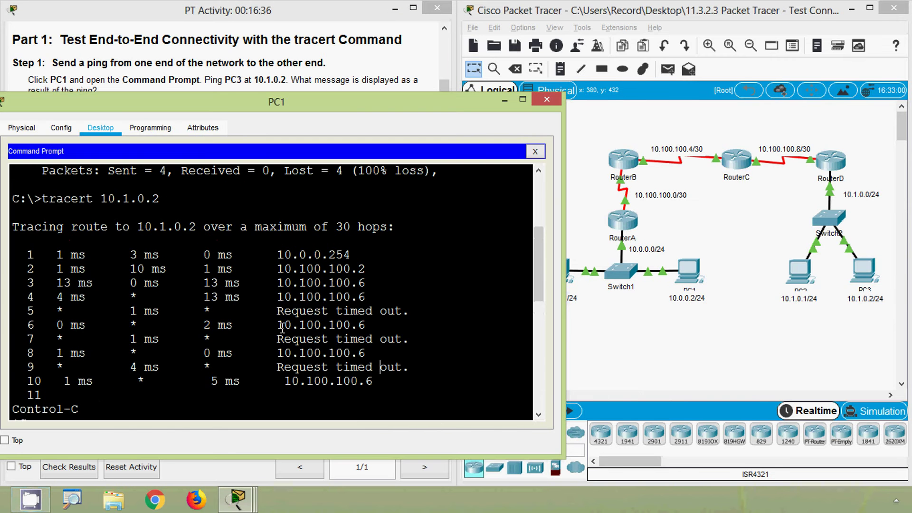
pyautogui.scroll(-1, 282, 328)
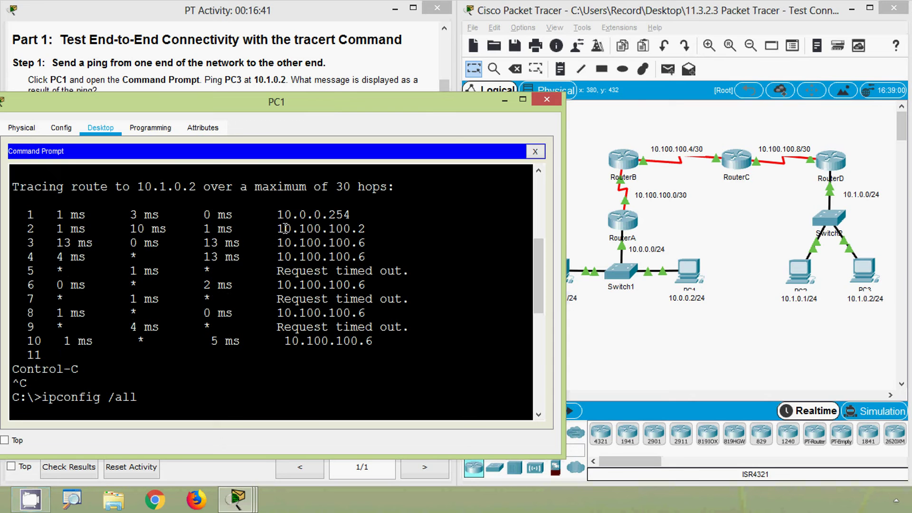
pyautogui.moveTo(279, 228); pyautogui.dragTo(372, 228)
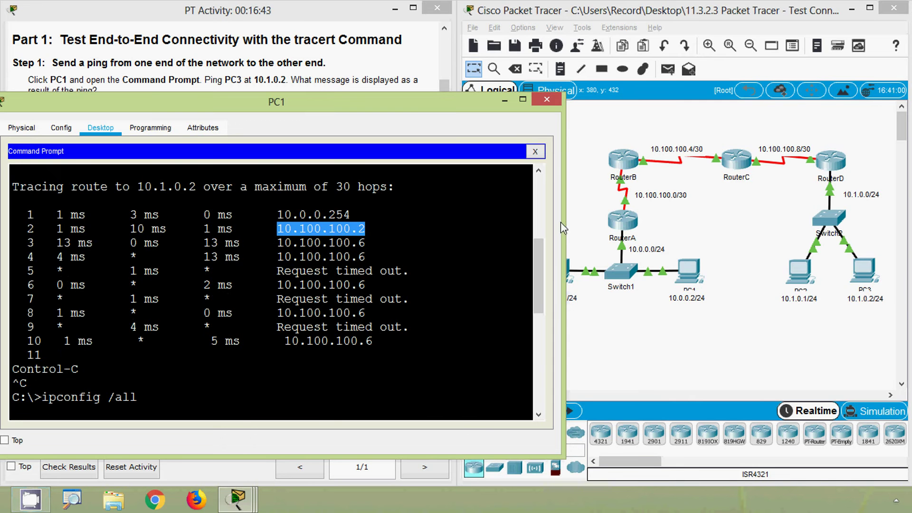
pyautogui.click(584, 209)
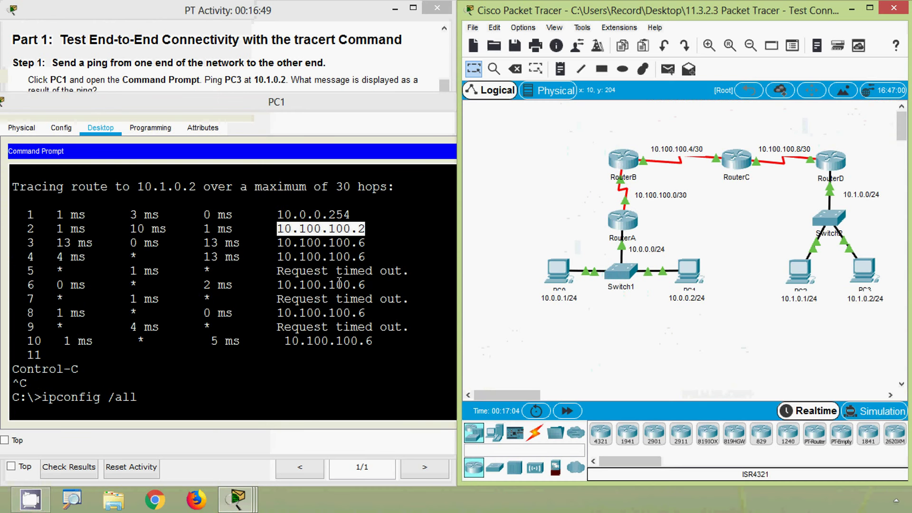
pyautogui.click(338, 283)
pyautogui.moveTo(278, 243); pyautogui.dragTo(378, 244)
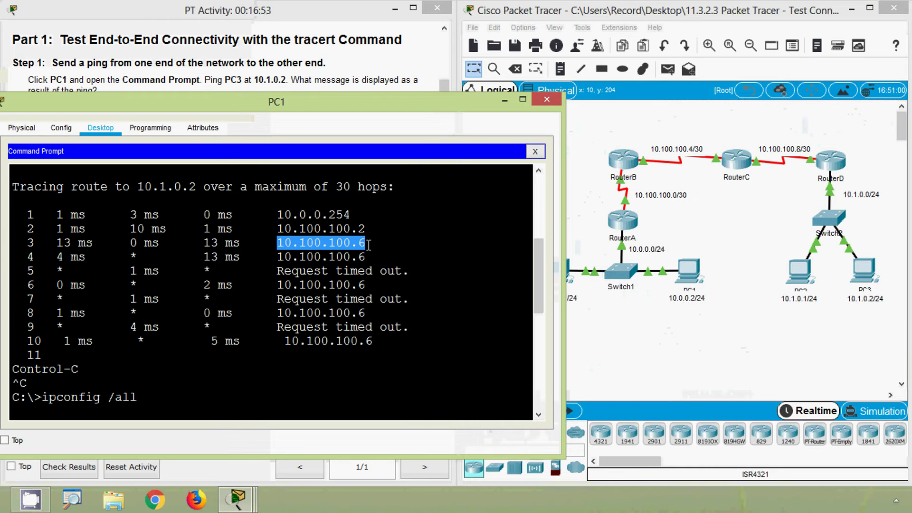
pyautogui.click(589, 202)
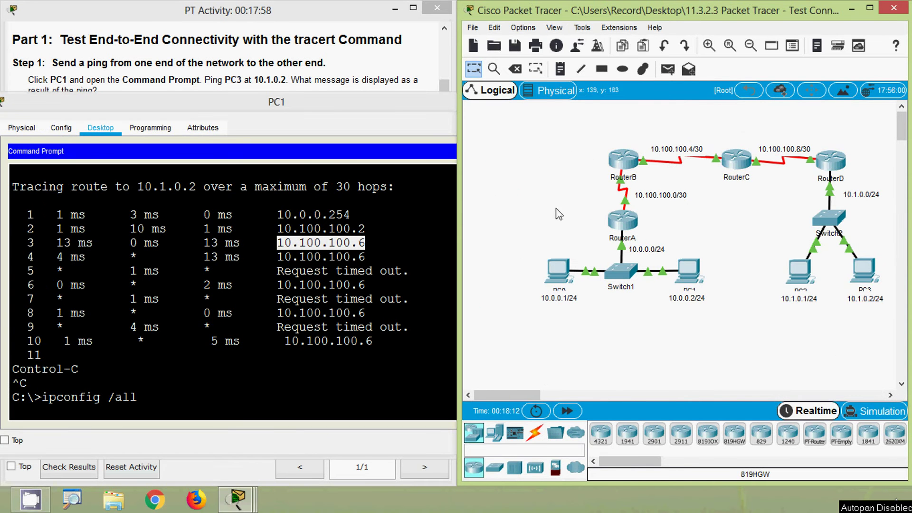
# Step: Open RouterB's command line and enter privileged EXEC mode with enable
pyautogui.click(623, 168)
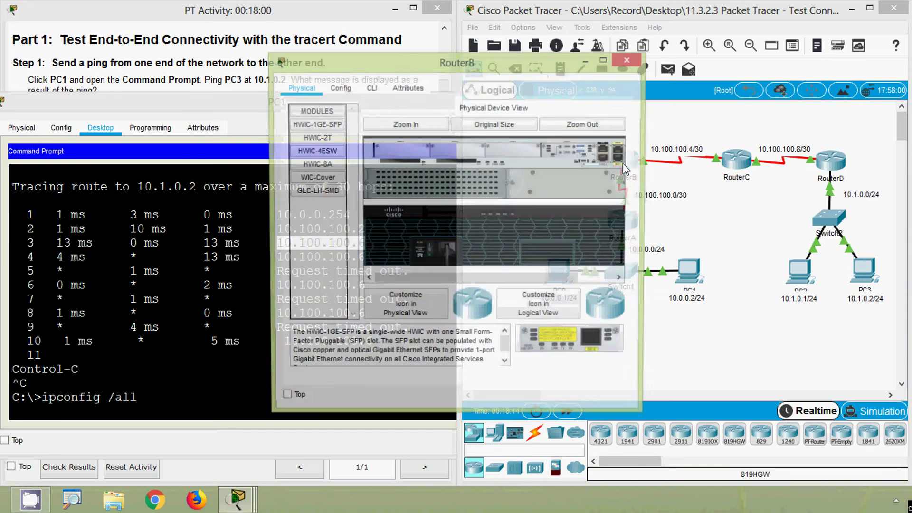
pyautogui.click(370, 90)
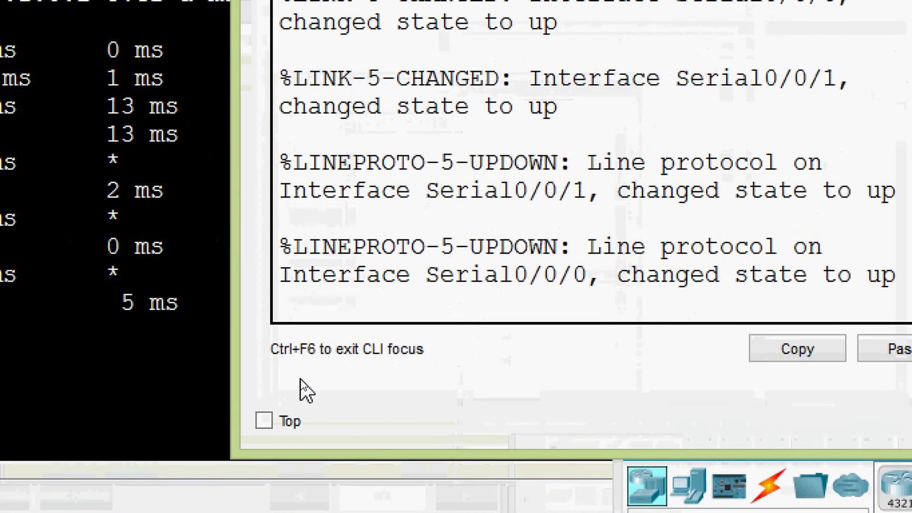
pyautogui.press('Return')
pyautogui.press('Return')
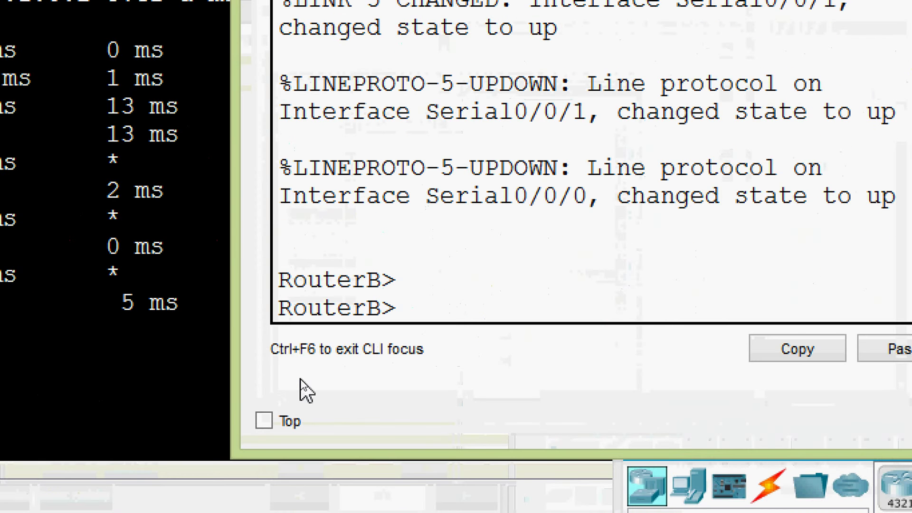
pyautogui.write('ena')
pyautogui.press('Tab')
pyautogui.press('Return')
# Step: Run show ip interface brief on RouterB and widen its window so each interface fits on one line
pyautogui.write('sh')
pyautogui.press('Tab')
pyautogui.write('ip i')
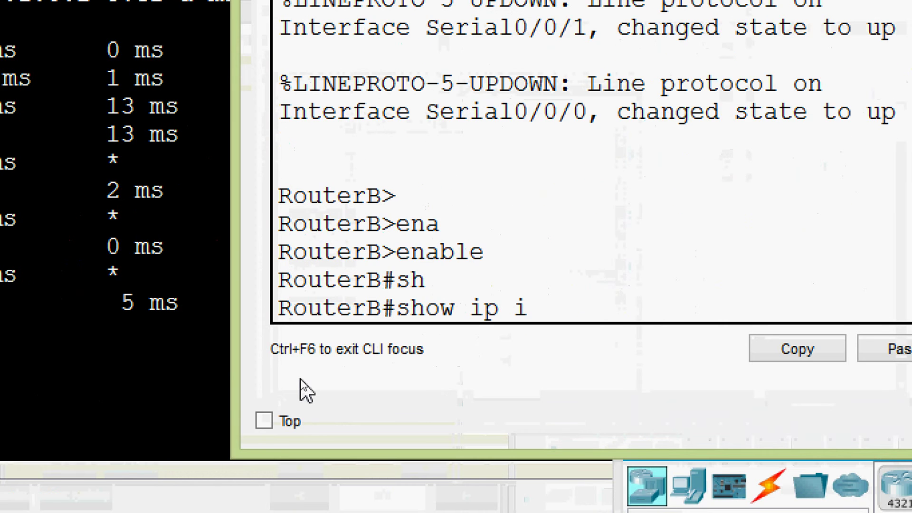
pyautogui.write('nter')
pyautogui.press('Tab')
pyautogui.write('b')
pyautogui.press('Tab')
pyautogui.press('Return')
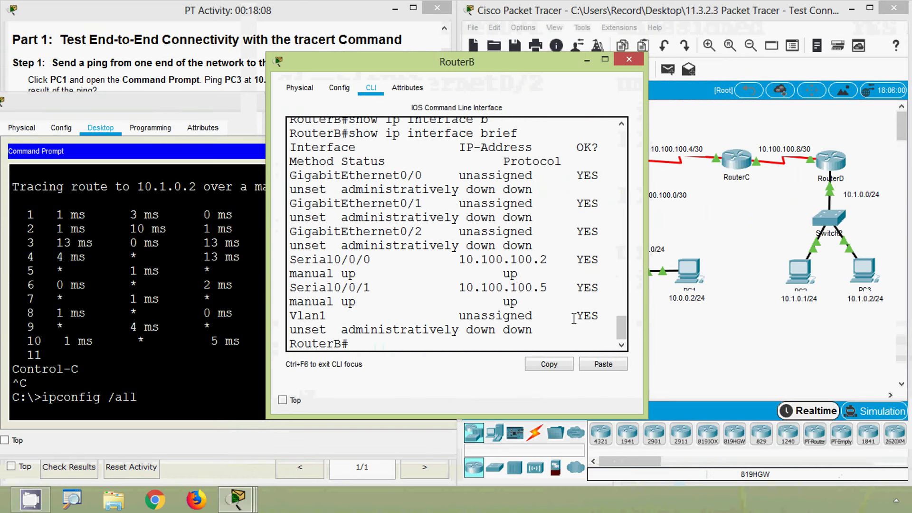
pyautogui.moveTo(646, 281); pyautogui.dragTo(888, 271)
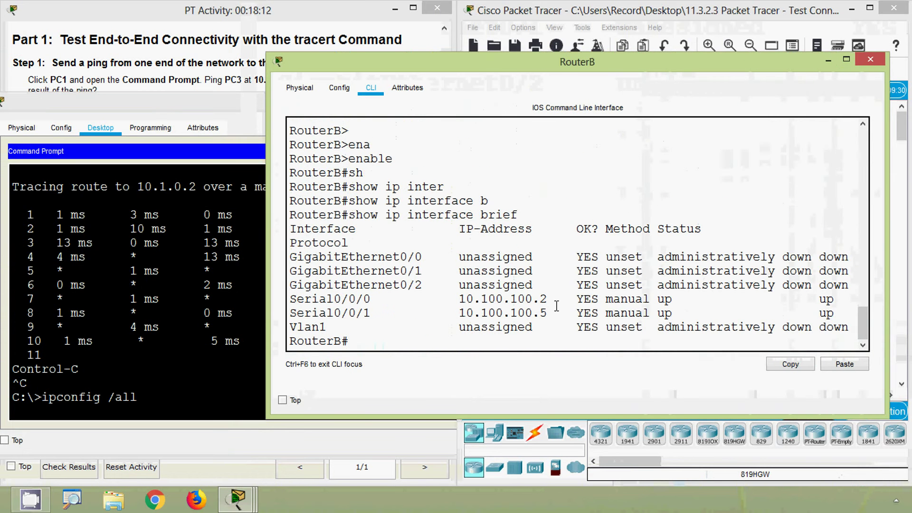
# Step: Highlight RouterB's Serial0/0/0 address, compare it with the second hop in PC1's trace, and close the RouterB window
pyautogui.moveTo(549, 299); pyautogui.dragTo(291, 293)
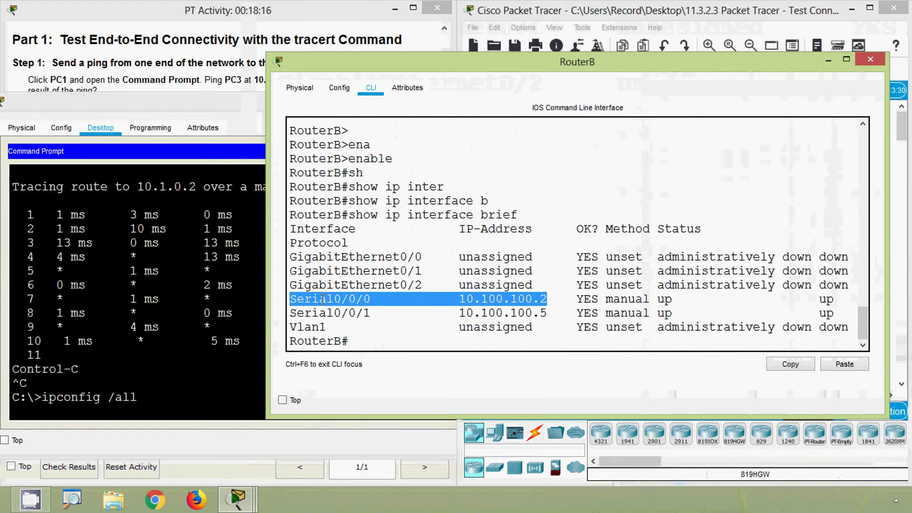
pyautogui.click(240, 278)
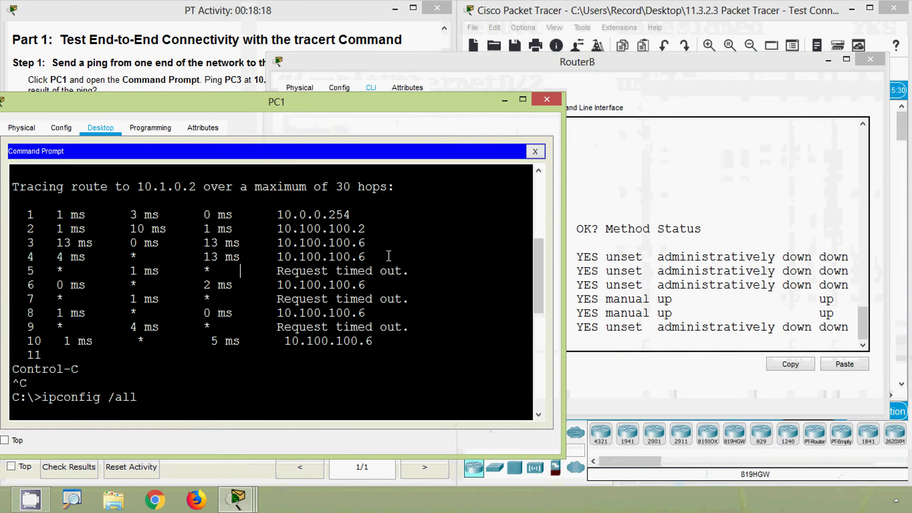
pyautogui.moveTo(373, 229); pyautogui.dragTo(248, 229)
pyautogui.click(672, 238)
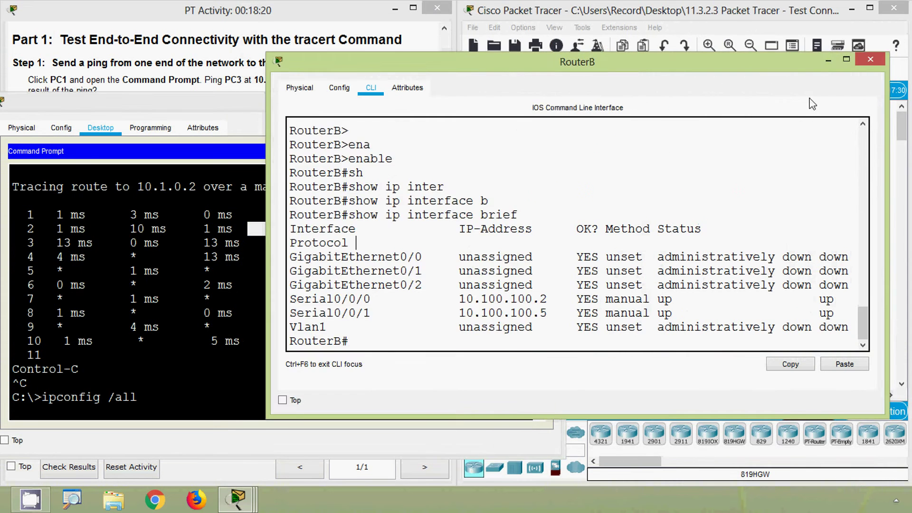
pyautogui.click(870, 61)
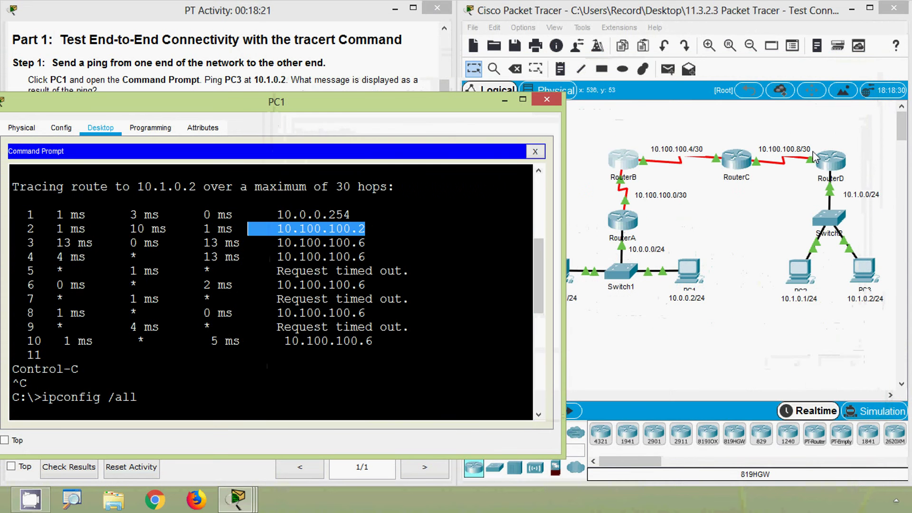
# Step: Open RouterC's command line and enter privileged EXEC mode with enable
pyautogui.click(736, 161)
pyautogui.click(371, 88)
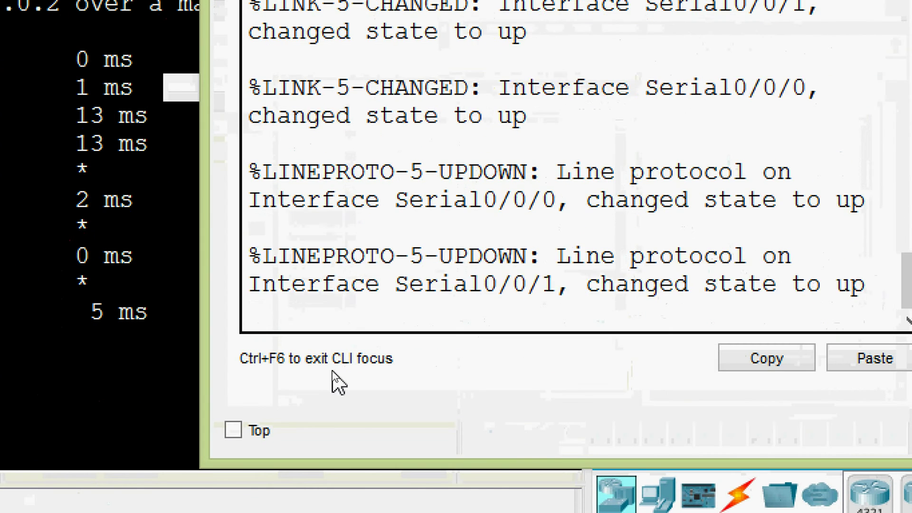
pyautogui.press('Return')
pyautogui.press('Return')
pyautogui.write('ena')
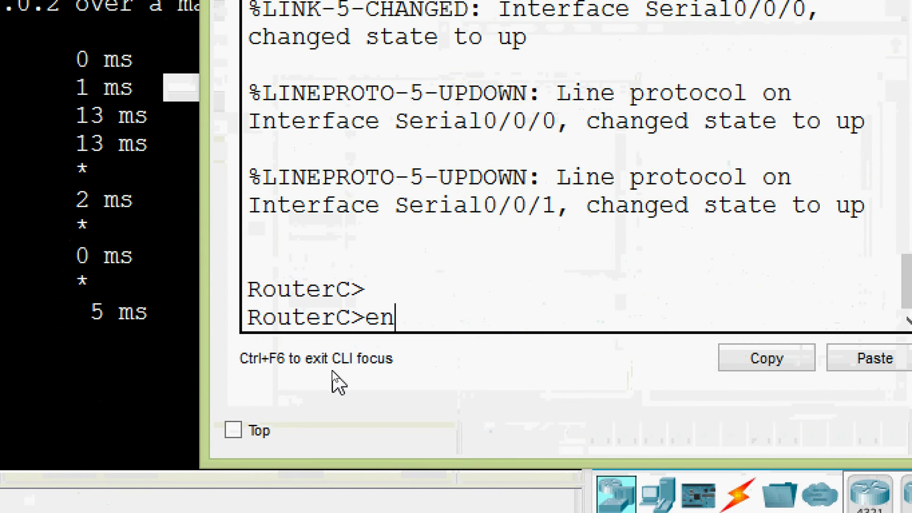
pyautogui.press('Tab')
pyautogui.press('Return')
# Step: Run show ip interface on RouterC to list the full interface details
pyautogui.write('conf')
pyautogui.press('BackSpace')
pyautogui.press('BackSpace')
pyautogui.press('BackSpace')
pyautogui.press('BackSpace')
pyautogui.write('sh')
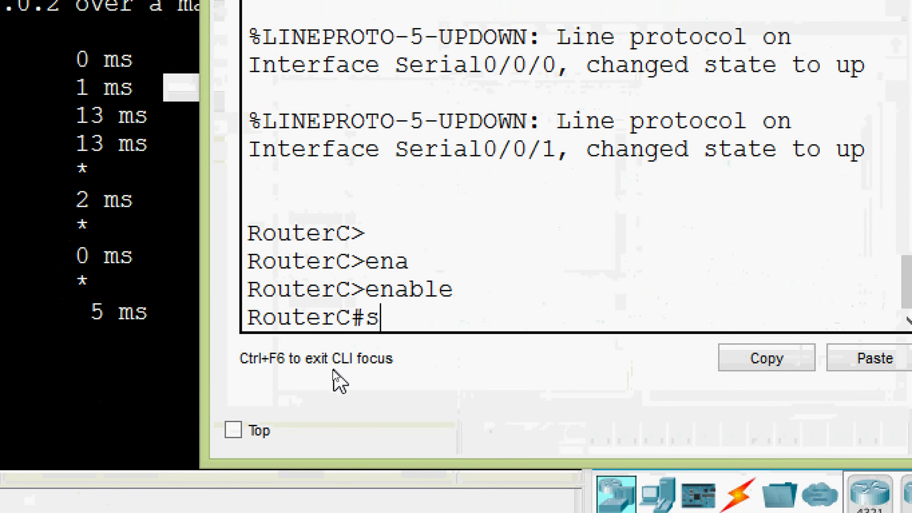
pyautogui.press('Tab')
pyautogui.write('ip inter')
pyautogui.press('Tab')
pyautogui.press('Return')
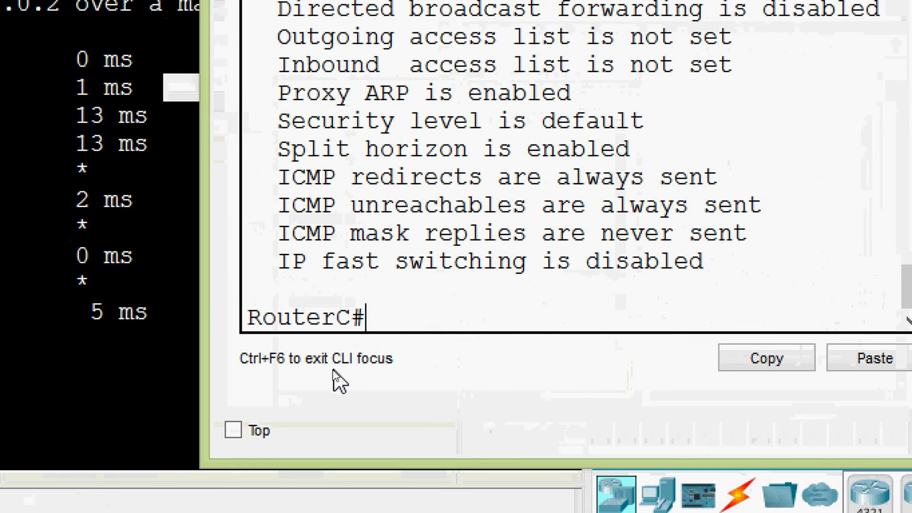
# Step: Run show ip interface brief on RouterC and widen its window so each interface fits on one line
pyautogui.write('sh')
pyautogui.press('Tab')
pyautogui.write('ip inter')
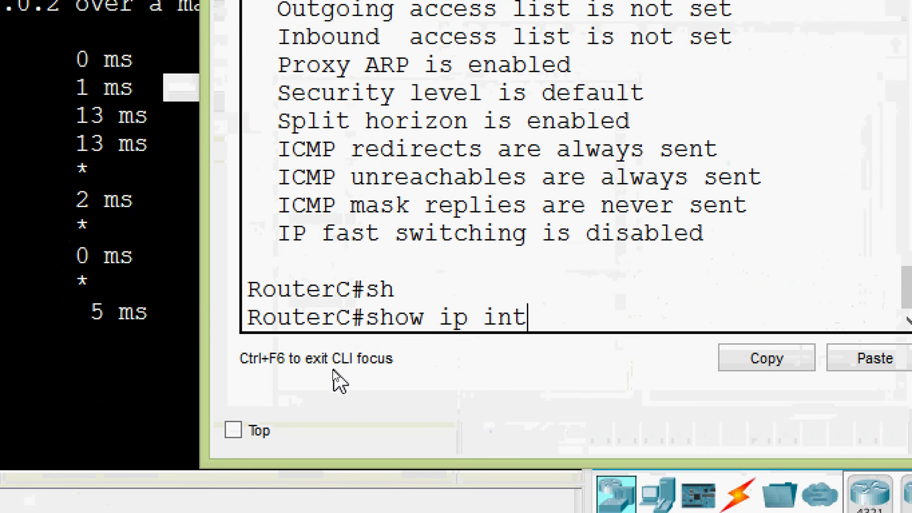
pyautogui.press('Tab')
pyautogui.write('b')
pyautogui.press('Tab')
pyautogui.press('Return')
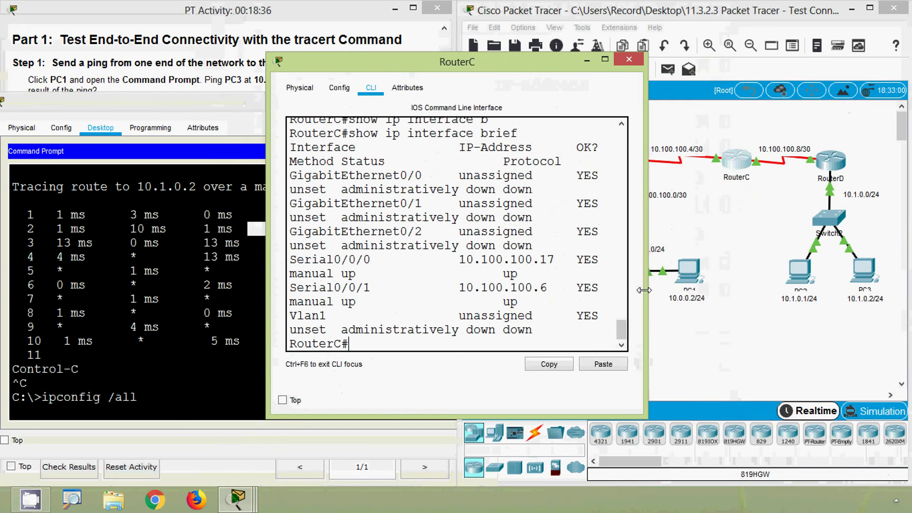
pyautogui.moveTo(644, 290); pyautogui.dragTo(803, 290)
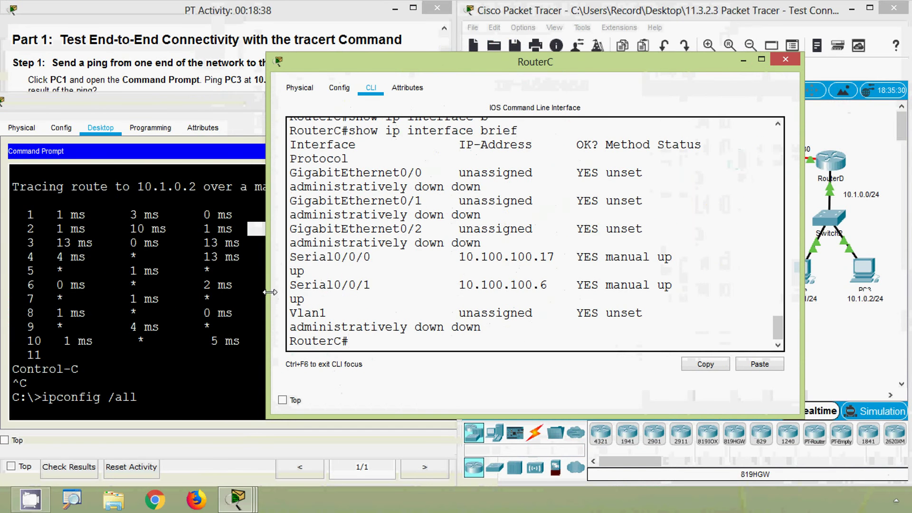
pyautogui.moveTo(269, 293); pyautogui.dragTo(178, 292)
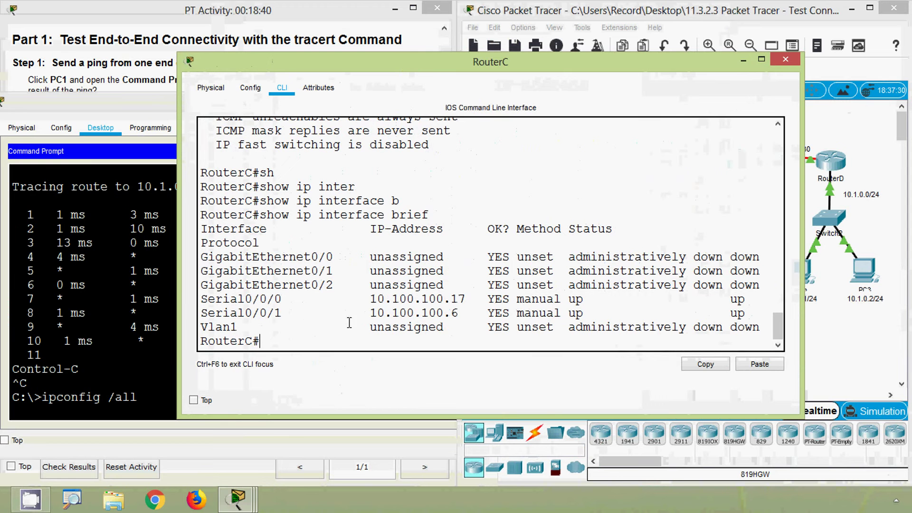
# Step: Highlight RouterC's Serial0/0/1 name and address, compare them with the third hop in PC1's trace, and close the PC1 window
pyautogui.moveTo(362, 312); pyautogui.dragTo(465, 313)
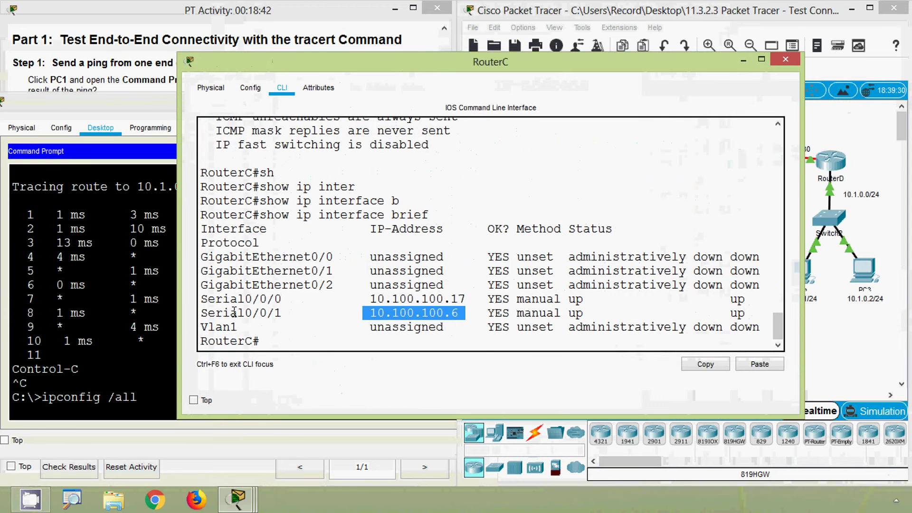
pyautogui.moveTo(285, 318); pyautogui.dragTo(198, 314)
pyautogui.click(127, 300)
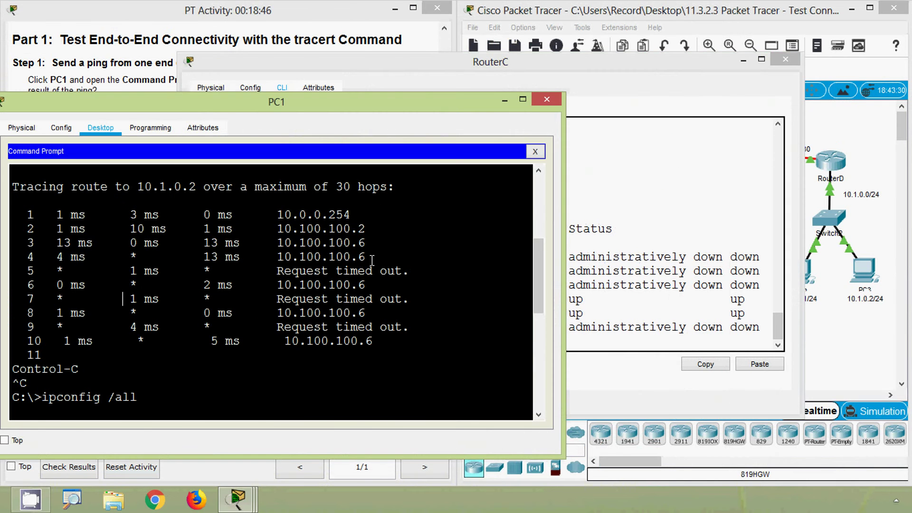
pyautogui.moveTo(367, 243); pyautogui.dragTo(277, 243)
pyautogui.click(322, 269)
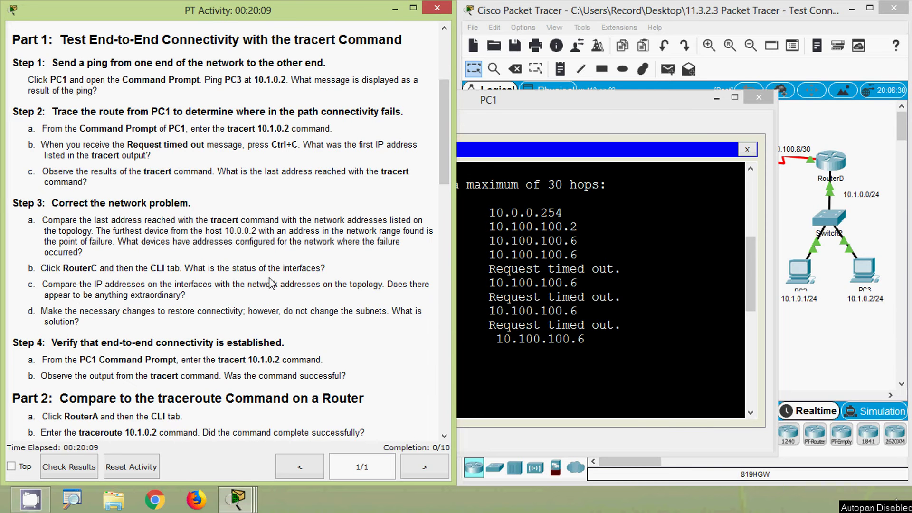
pyautogui.click(758, 96)
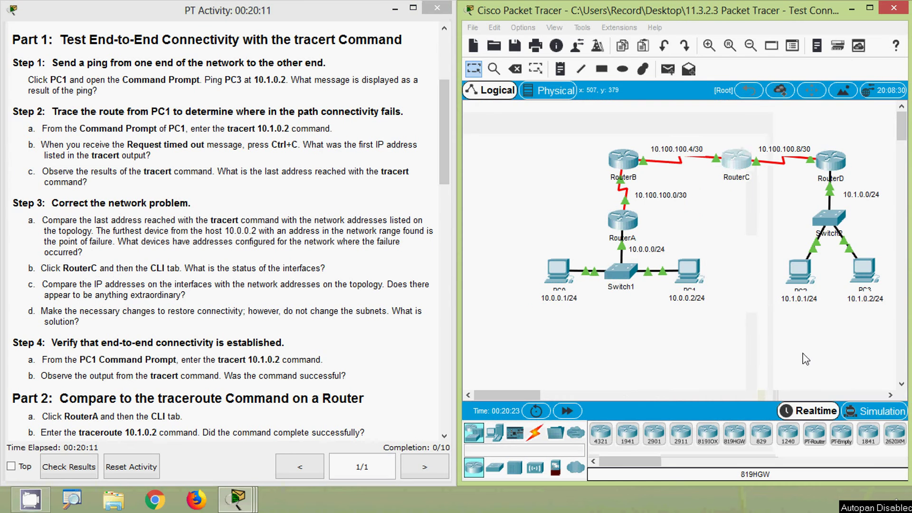
# Step: Reopen RouterC's command line and widen the window to show the interface brief table unwrapped
pyautogui.click(736, 161)
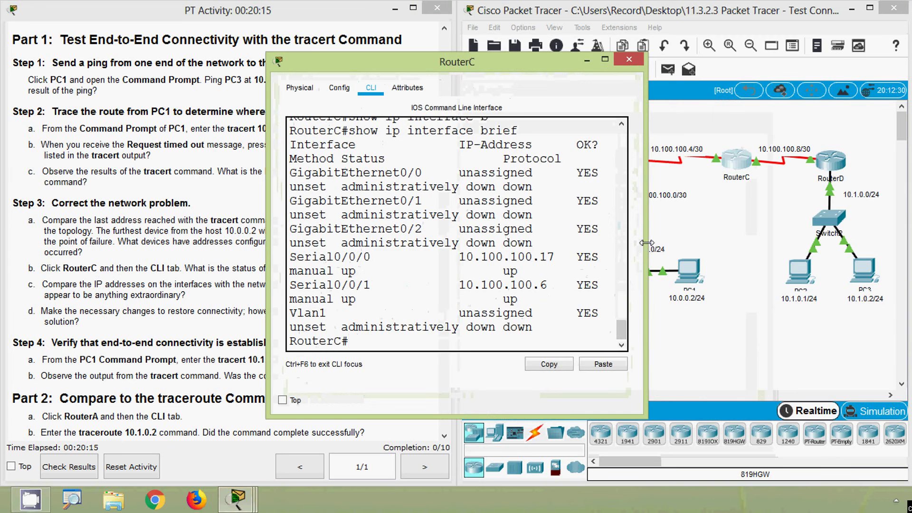
pyautogui.moveTo(644, 244); pyautogui.dragTo(844, 243)
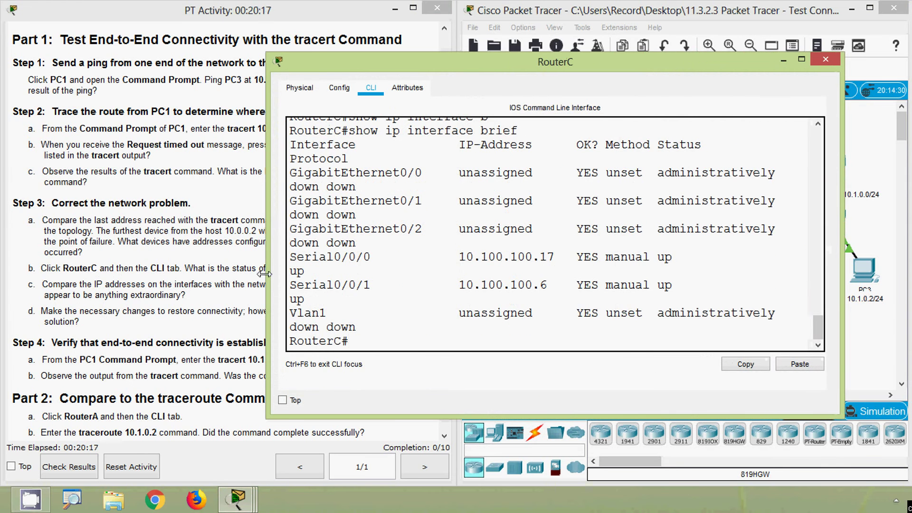
pyautogui.moveTo(264, 274); pyautogui.dragTo(86, 275)
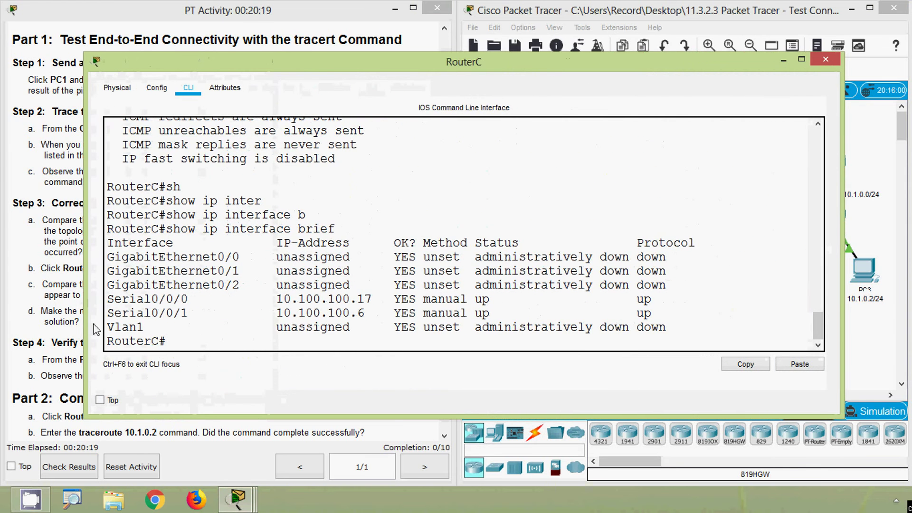
# Step: Check the address, status and protocol of Serial0/0/1 in RouterC's interface table by highlighting them, and close the RouterC window
pyautogui.moveTo(125, 315); pyautogui.dragTo(370, 320)
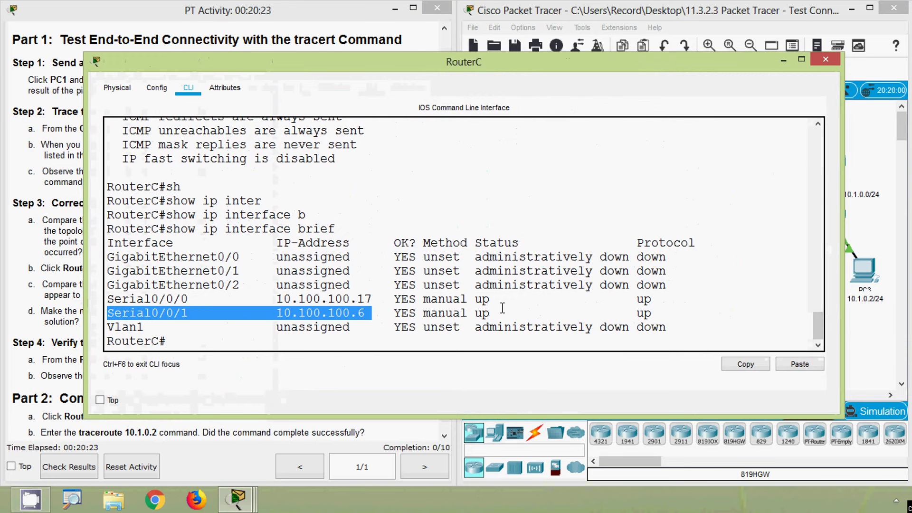
pyautogui.moveTo(503, 313); pyautogui.dragTo(474, 313)
pyautogui.moveTo(626, 243); pyautogui.dragTo(708, 242)
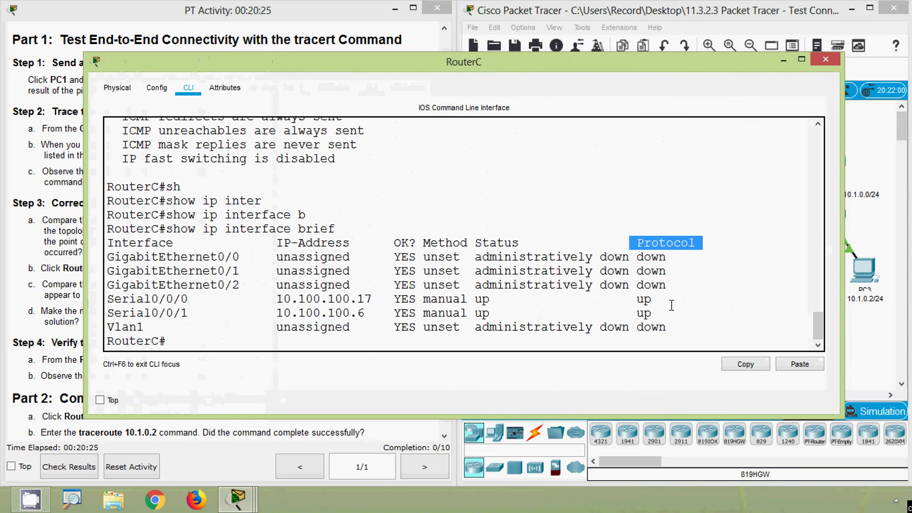
pyautogui.moveTo(658, 315); pyautogui.dragTo(637, 316)
pyautogui.click(659, 316)
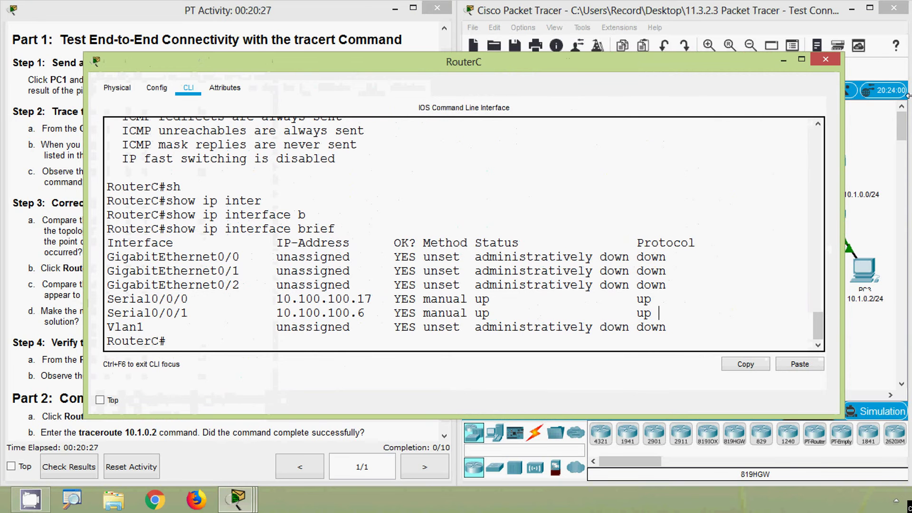
pyautogui.click(824, 62)
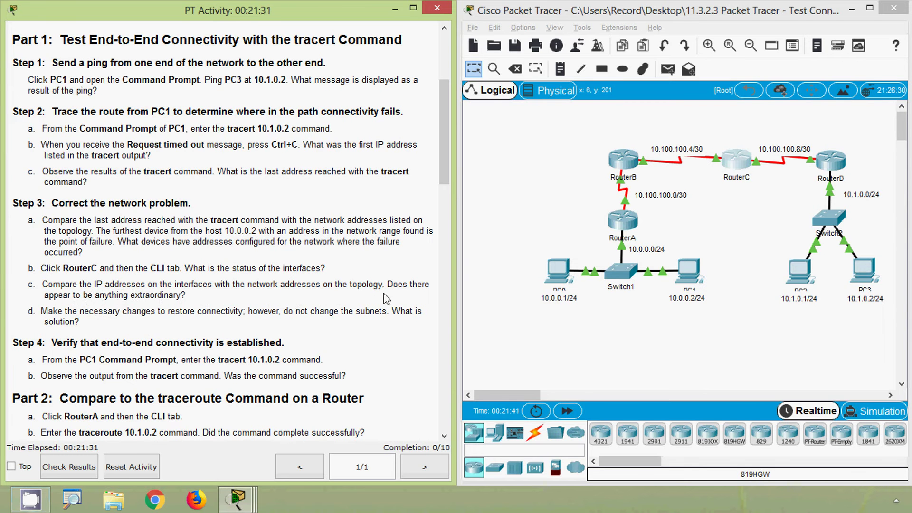
# Step: Bring up RouterC's command line again and widen its window until every interface row fits on one line
pyautogui.click(480, 276)
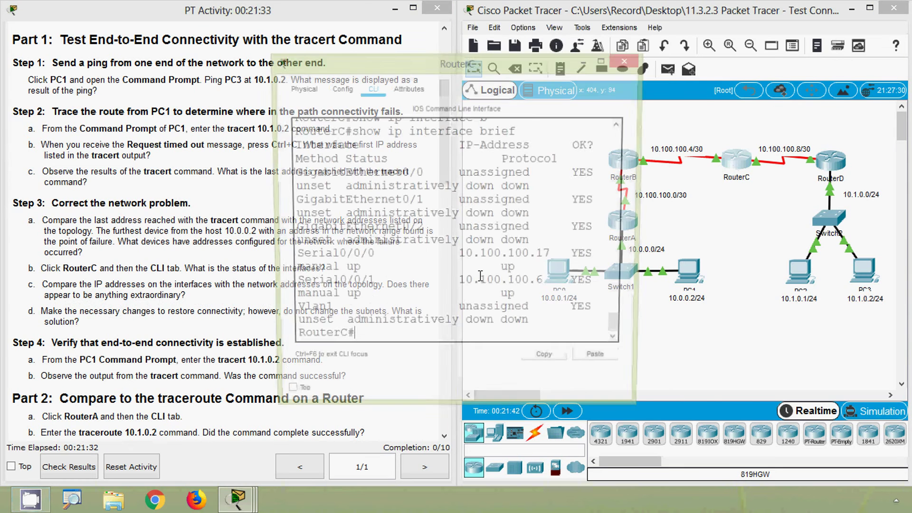
pyautogui.moveTo(636, 267); pyautogui.dragTo(850, 267)
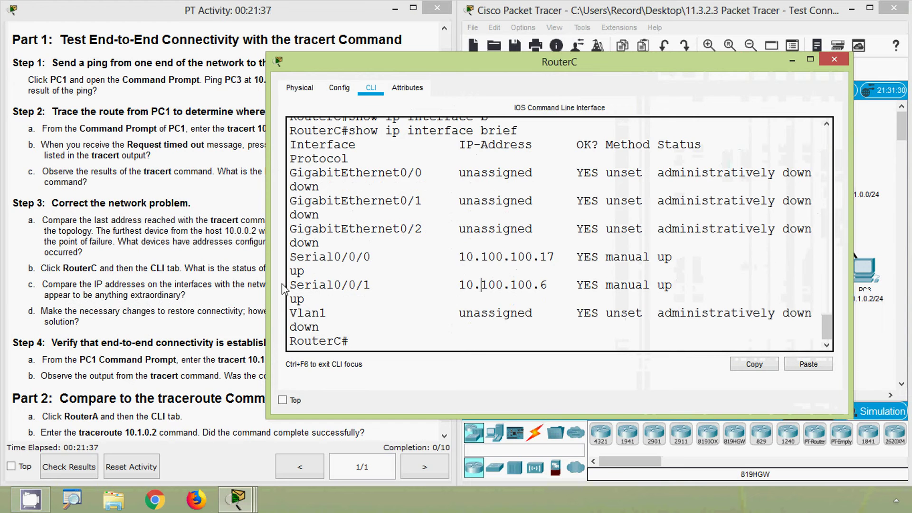
pyautogui.moveTo(267, 289); pyautogui.dragTo(236, 289)
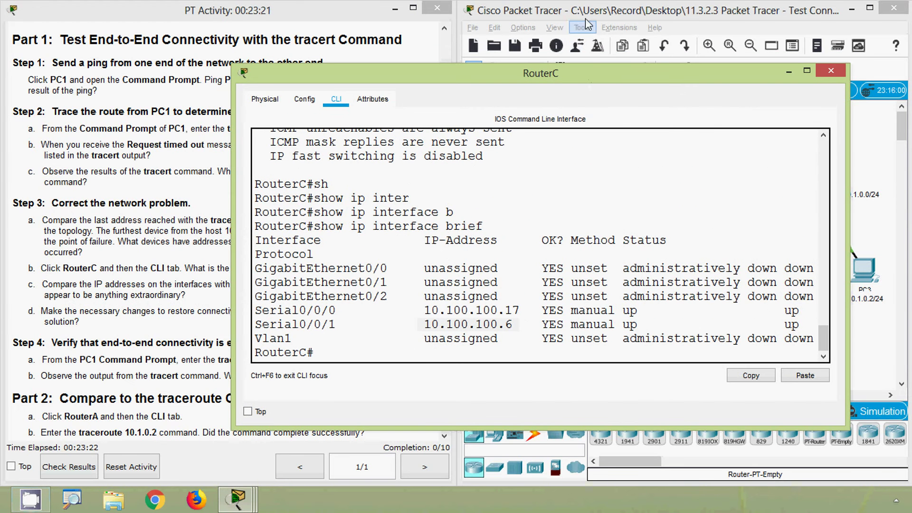
# Step: Check the RouterB–RouterC link's port labels in the topology and highlight the matching Serial0/0/1 address in RouterC's interface table
pyautogui.click(587, 23)
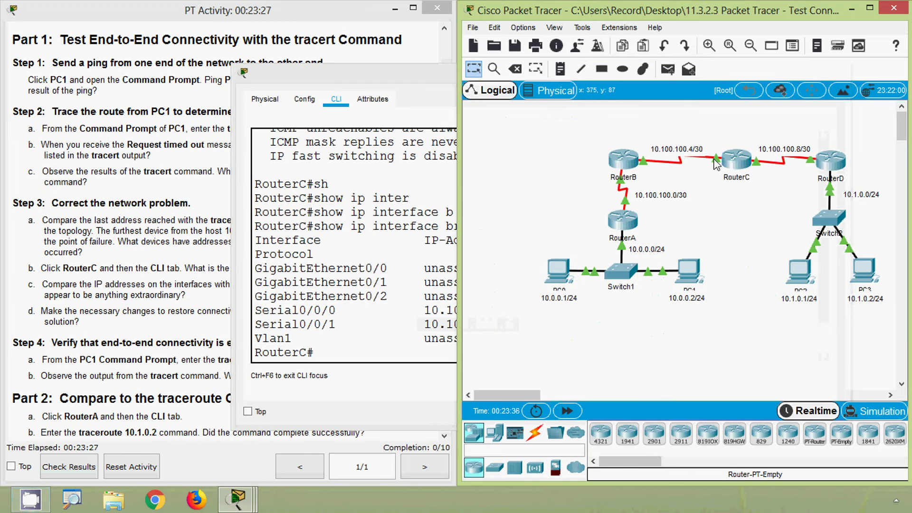
pyautogui.moveTo(716, 164)
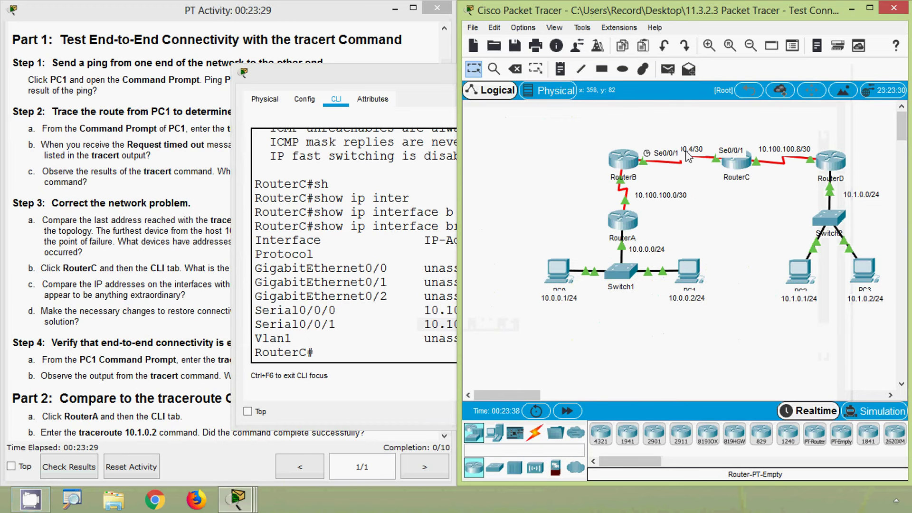
pyautogui.click(400, 280)
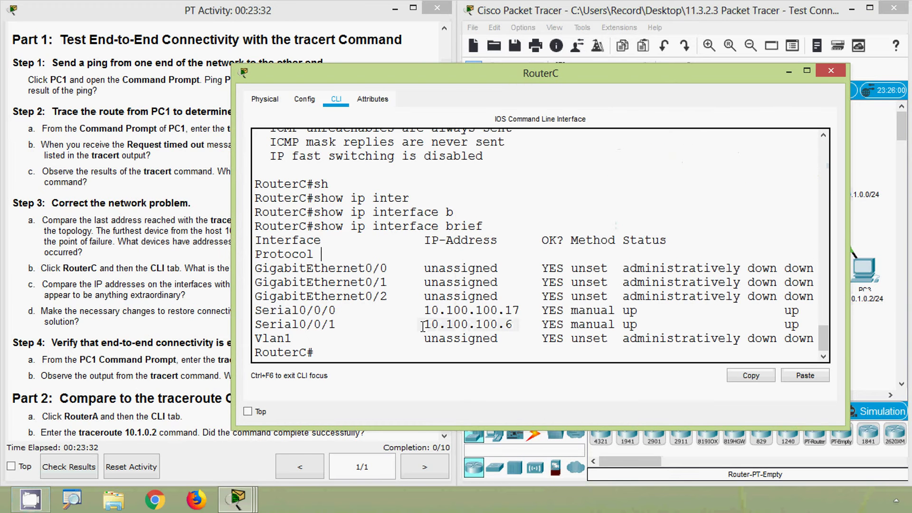
pyautogui.moveTo(534, 83); pyautogui.dragTo(516, 124)
pyautogui.moveTo(407, 366); pyautogui.dragTo(497, 363)
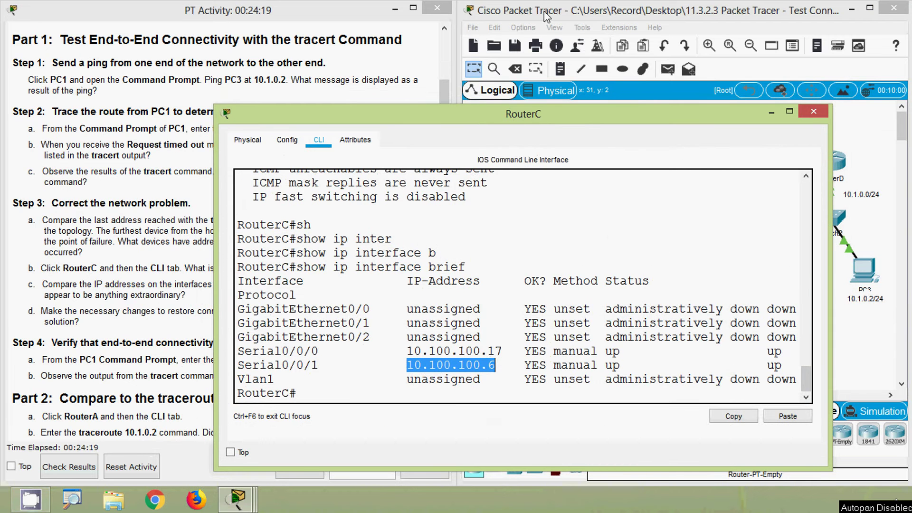
# Step: Check the RouterC–RouterD link's port labels in the topology and highlight the corresponding Serial0/0/0 interface in RouterC's table
pyautogui.click(546, 16)
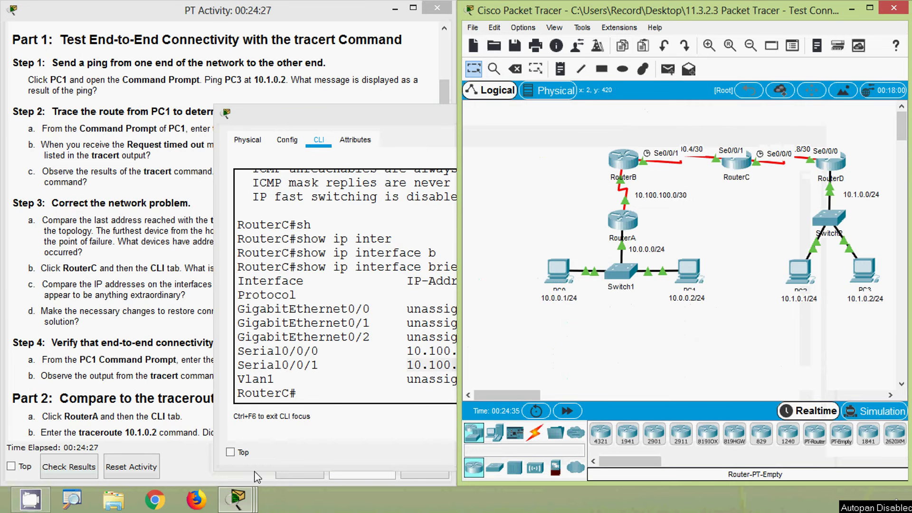
pyautogui.click(317, 343)
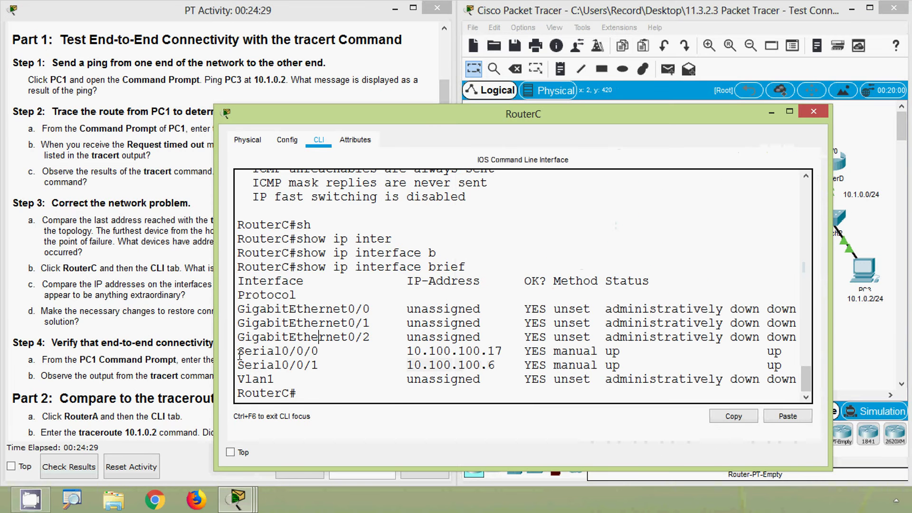
pyautogui.moveTo(238, 352); pyautogui.dragTo(319, 352)
pyautogui.click(659, 12)
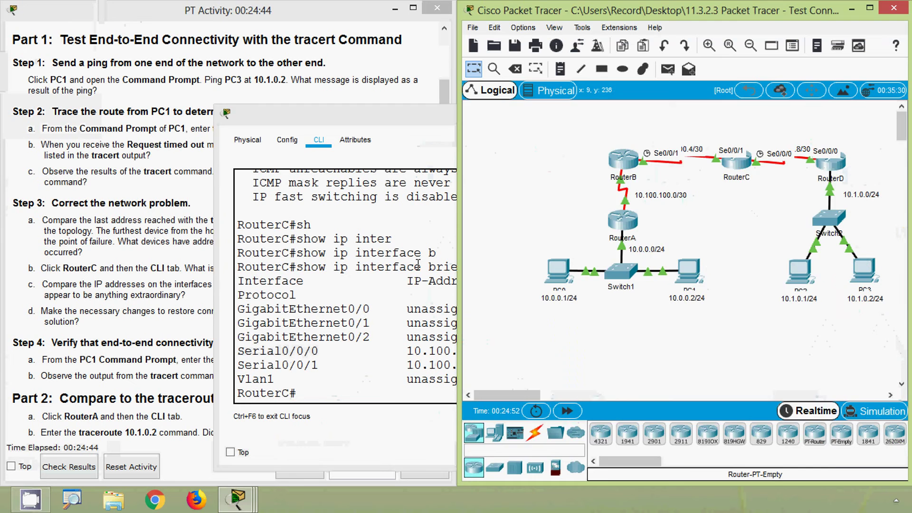
pyautogui.click(30, 377)
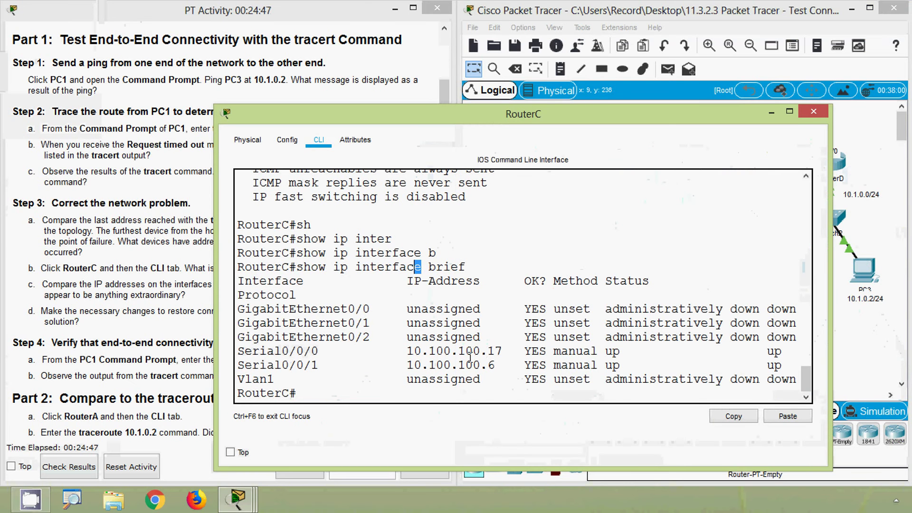
# Step: Highlight RouterC's Serial0/0/0 address and name, and consult the activity's Step 3 instructions before returning to RouterC's command line
pyautogui.moveTo(480, 354); pyautogui.dragTo(508, 354)
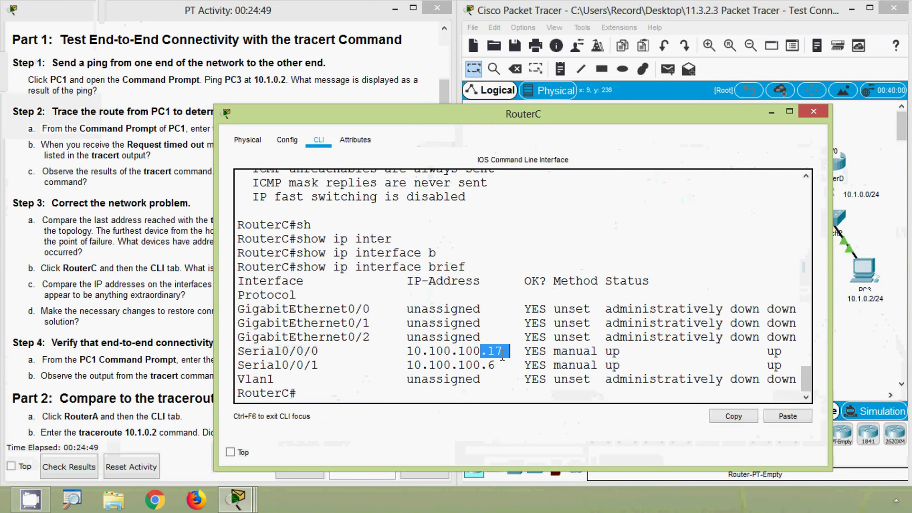
pyautogui.click(502, 356)
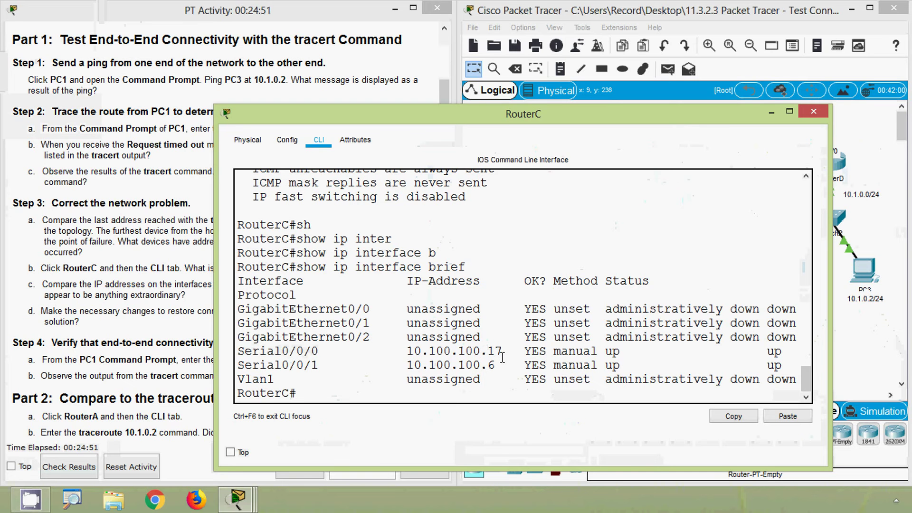
pyautogui.moveTo(502, 355); pyautogui.dragTo(409, 354)
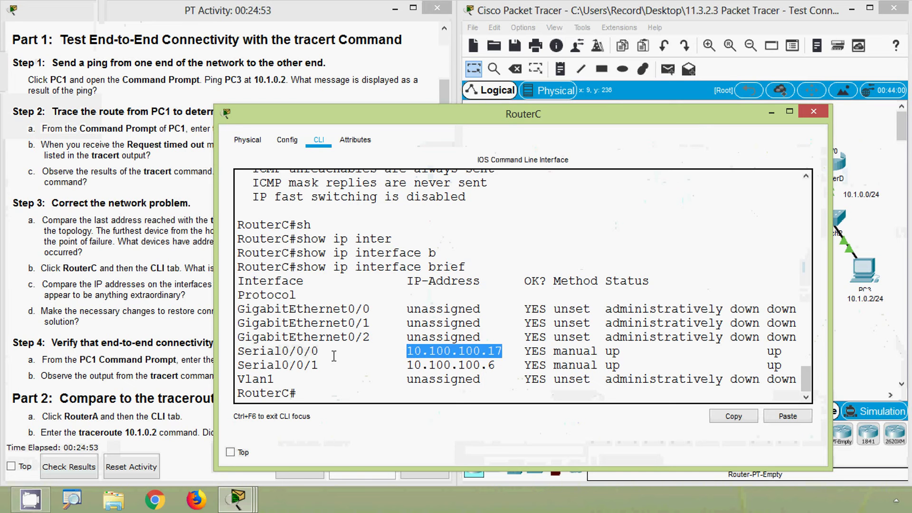
pyautogui.moveTo(330, 355); pyautogui.dragTo(236, 355)
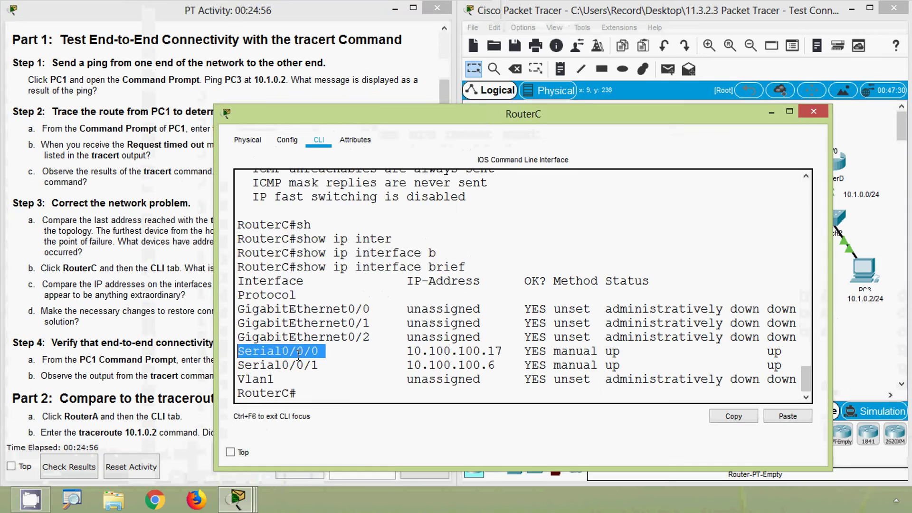
pyautogui.click(192, 327)
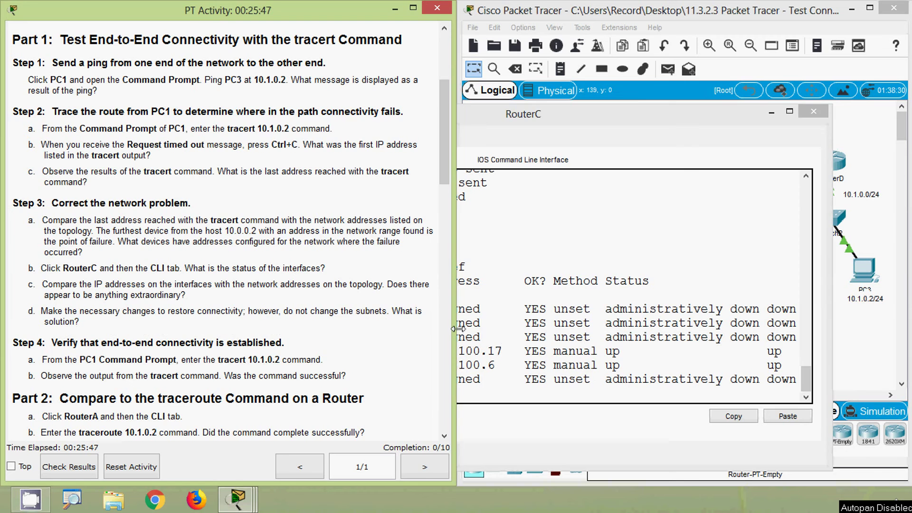
pyautogui.click(503, 336)
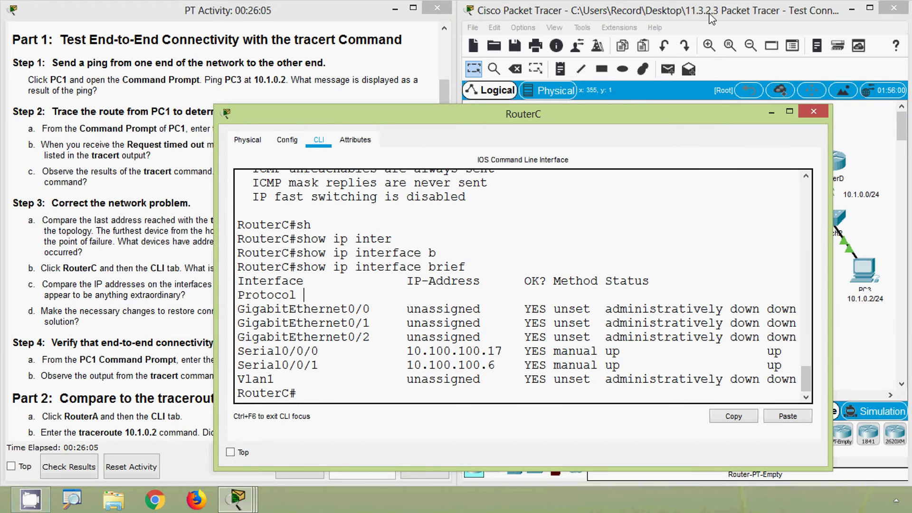
# Step: Open RouterD's command line from the topology and enter privileged EXEC mode
pyautogui.click(711, 18)
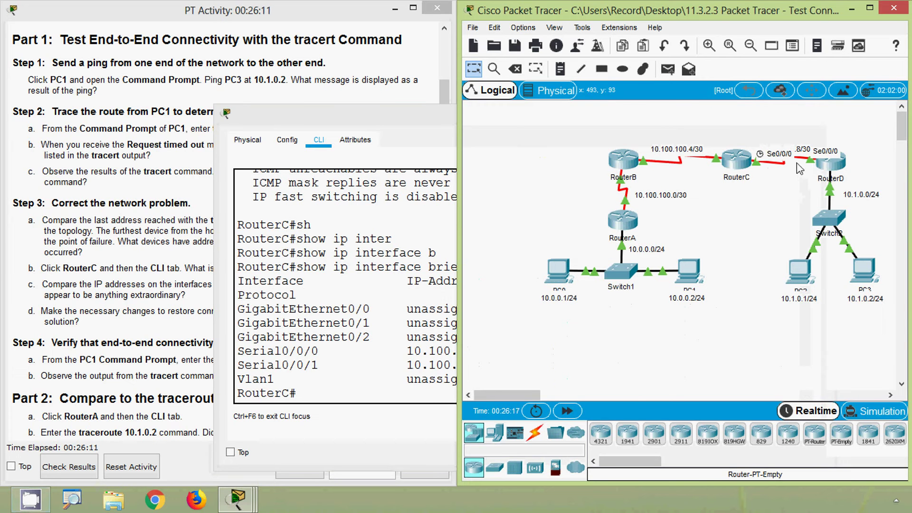
pyautogui.click(829, 167)
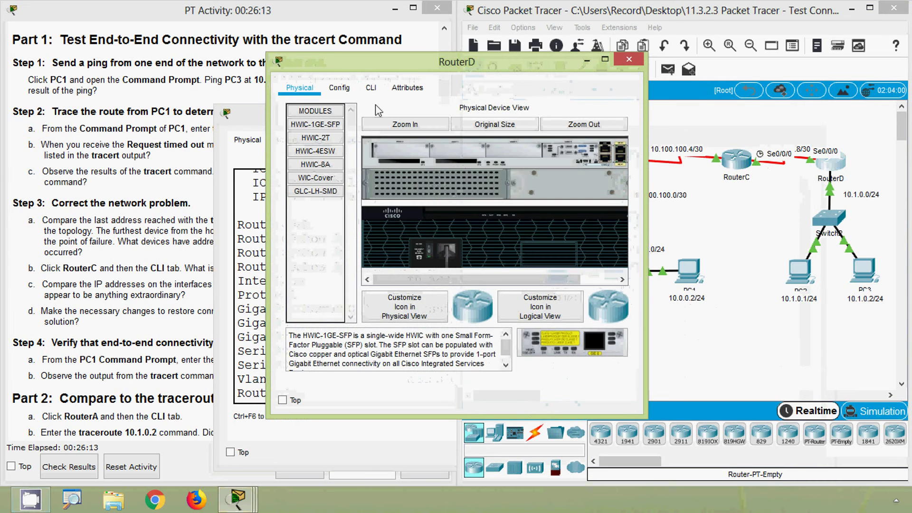
pyautogui.click(371, 87)
pyautogui.press('Return')
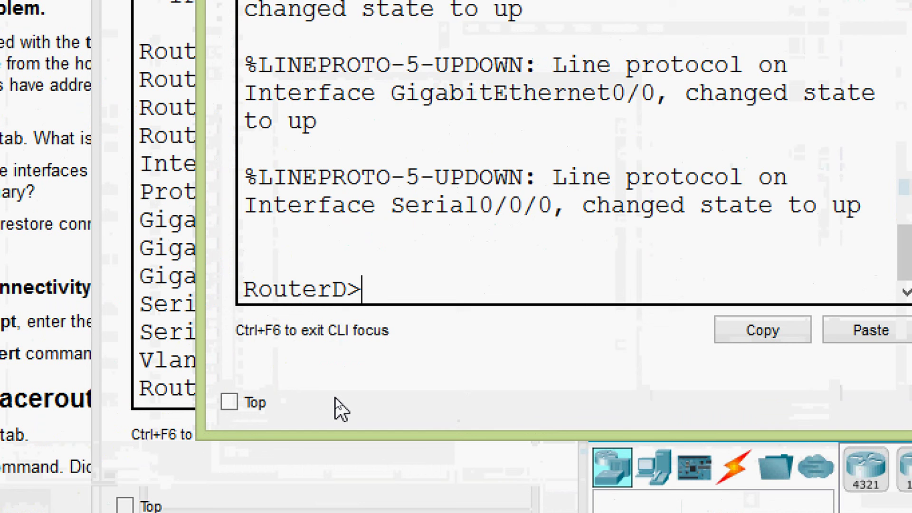
pyautogui.write('ena')
pyautogui.press('Tab')
pyautogui.press('Return')
# Step: Run show ip interface brief on RouterD
pyautogui.write('sh')
pyautogui.press('Tab')
pyautogui.write('ip inte')
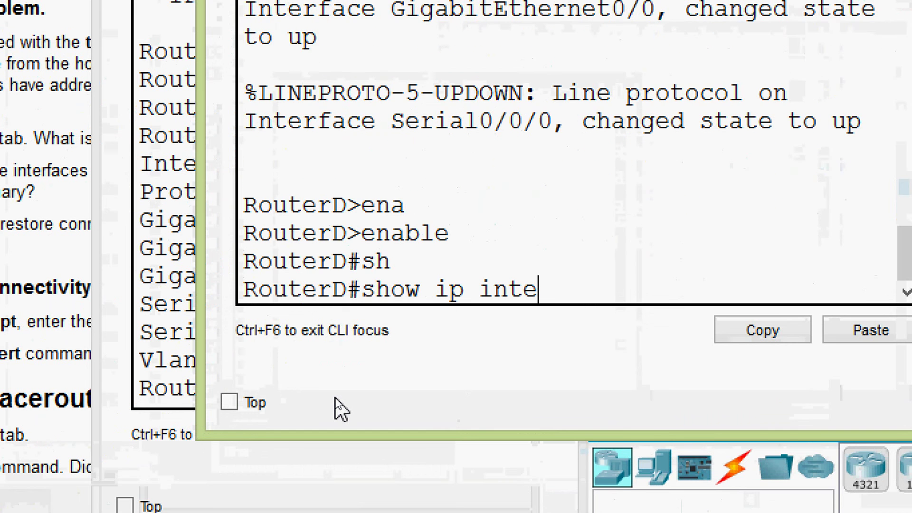
pyautogui.press('Tab')
pyautogui.write('b')
pyautogui.press('Return')
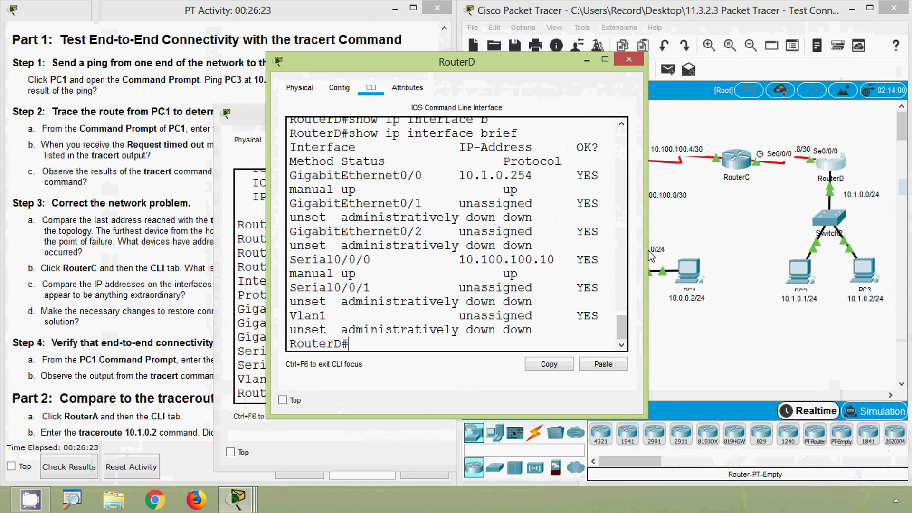
# Step: Widen the RouterD window, highlight the last octet of its Serial0/0/0 address, and close the window
pyautogui.moveTo(647, 251); pyautogui.dragTo(810, 257)
pyautogui.moveTo(556, 259); pyautogui.dragTo(539, 262)
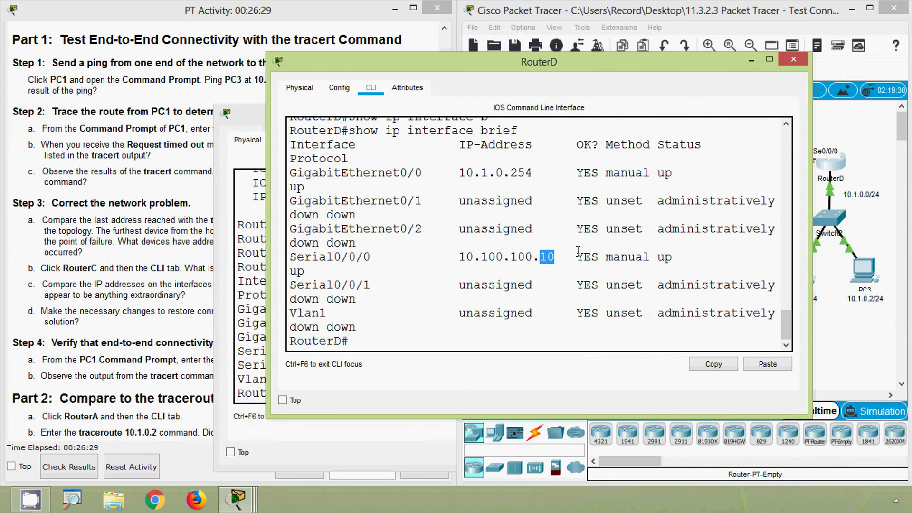
pyautogui.click(794, 60)
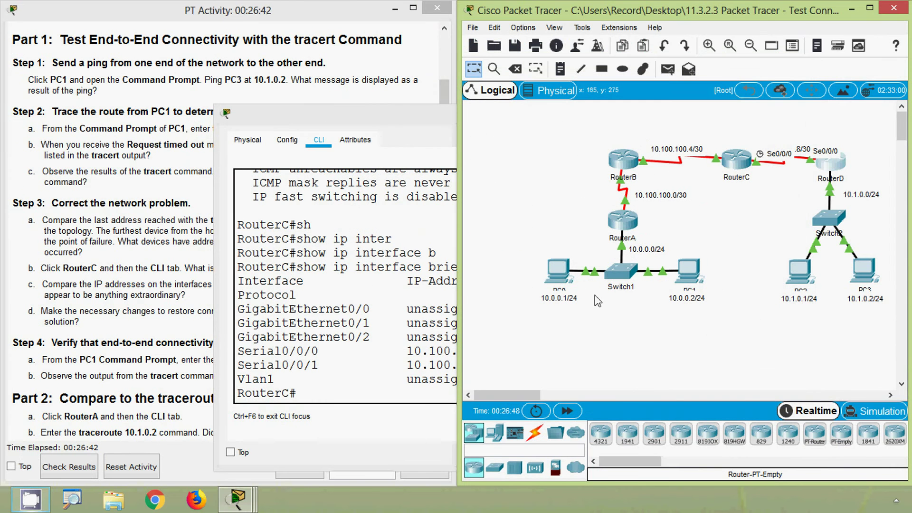
# Step: Return to RouterC's command line and enter global configuration mode with configure terminal
pyautogui.click(735, 163)
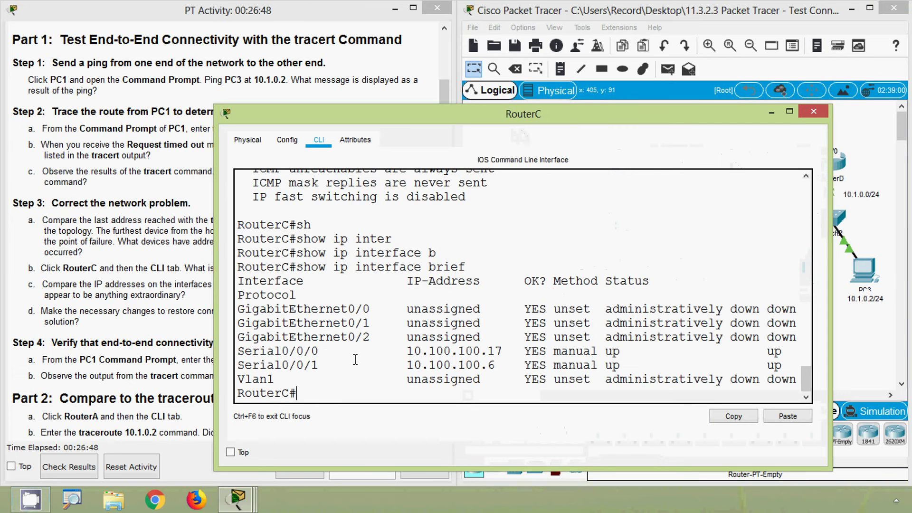
pyautogui.moveTo(332, 352); pyautogui.dragTo(237, 352)
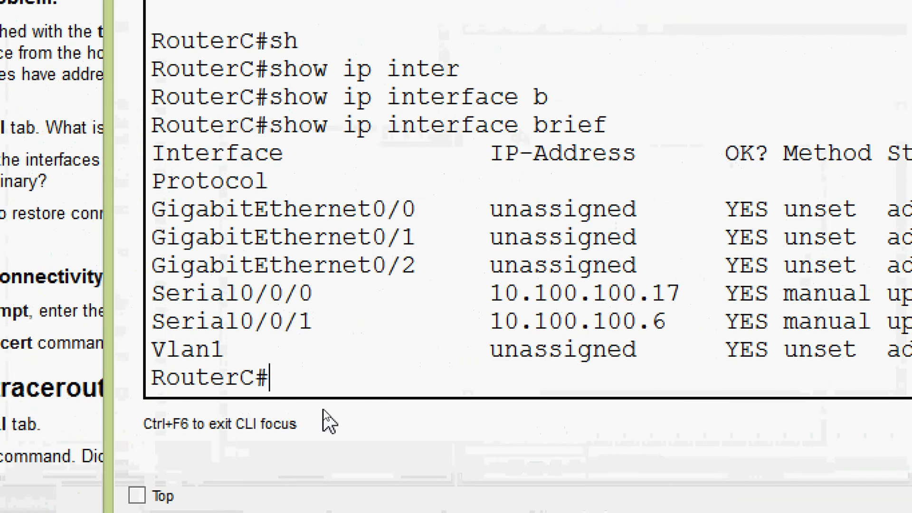
pyautogui.write('conf')
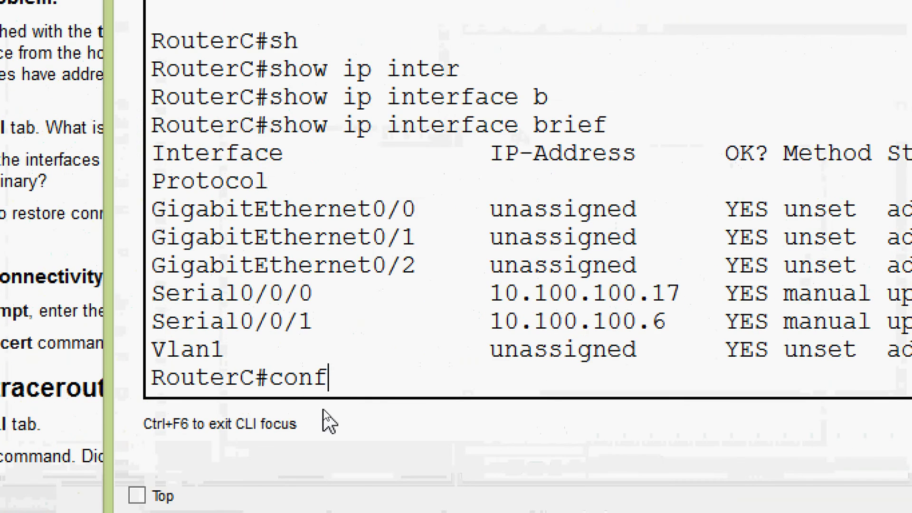
pyautogui.press('Tab')
pyautogui.press('Tab')
pyautogui.press('Return')
pyautogui.press('Return')
# Step: Enter interface configuration mode for serial 0/0/0 on RouterC
pyautogui.write('inter')
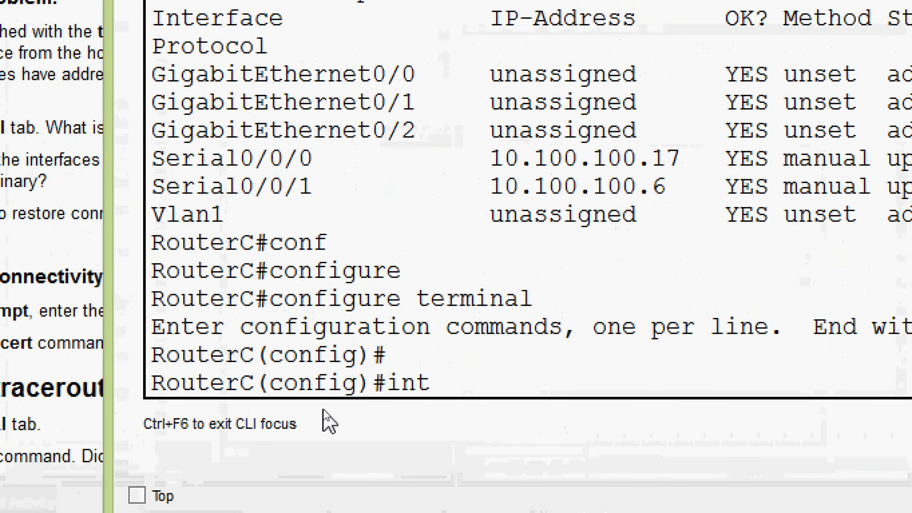
pyautogui.press('Tab')
pyautogui.write('ser')
pyautogui.press('Tab')
pyautogui.write('0/0/0')
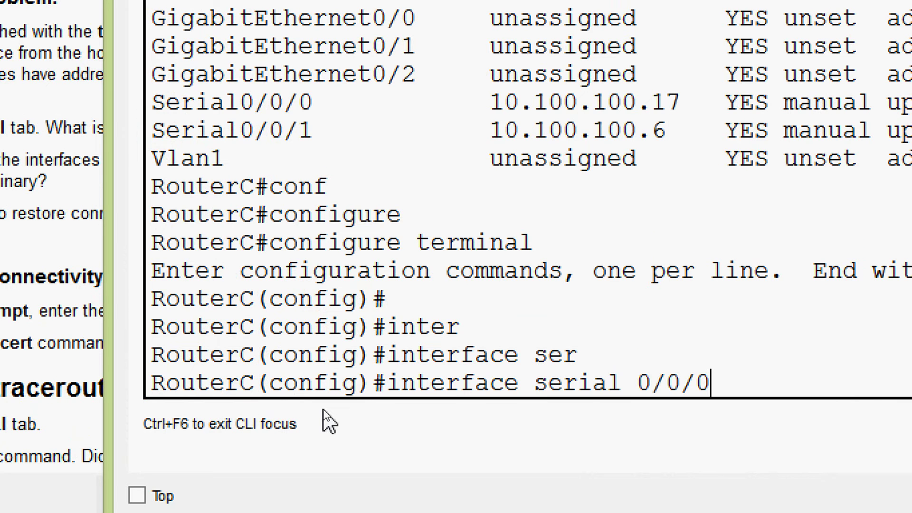
pyautogui.press('Return')
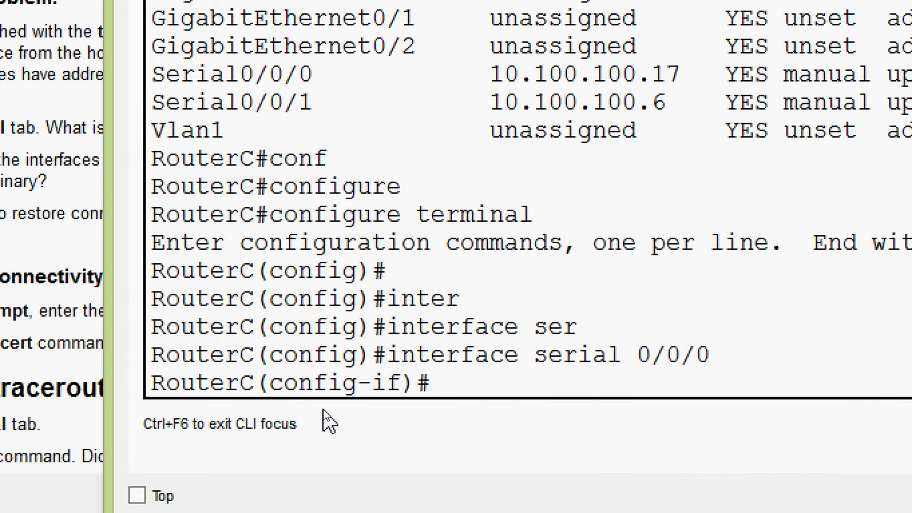
# Step: Assign IP address 10.100.100.9 with subnet mask 255.255.255.252 to RouterC's Serial0/0/0 interface
pyautogui.write('ip ad')
pyautogui.press('Tab')
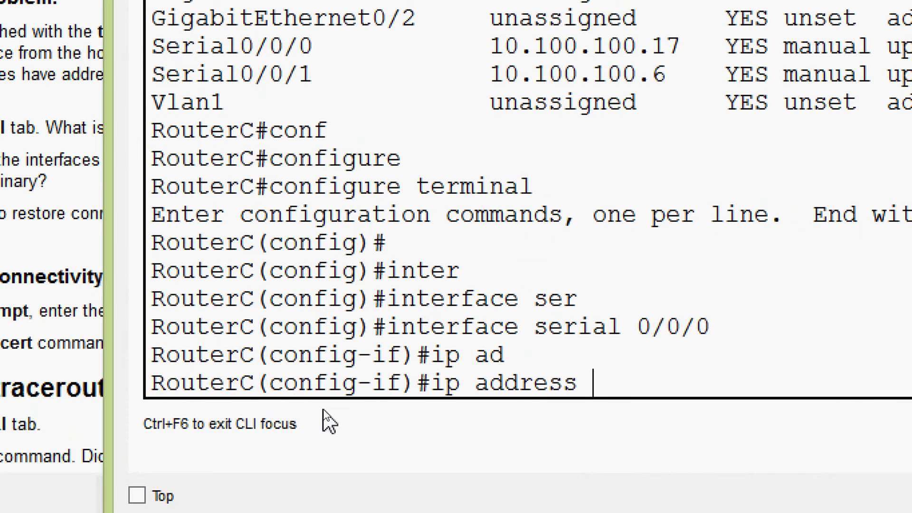
pyautogui.write('10.100.100')
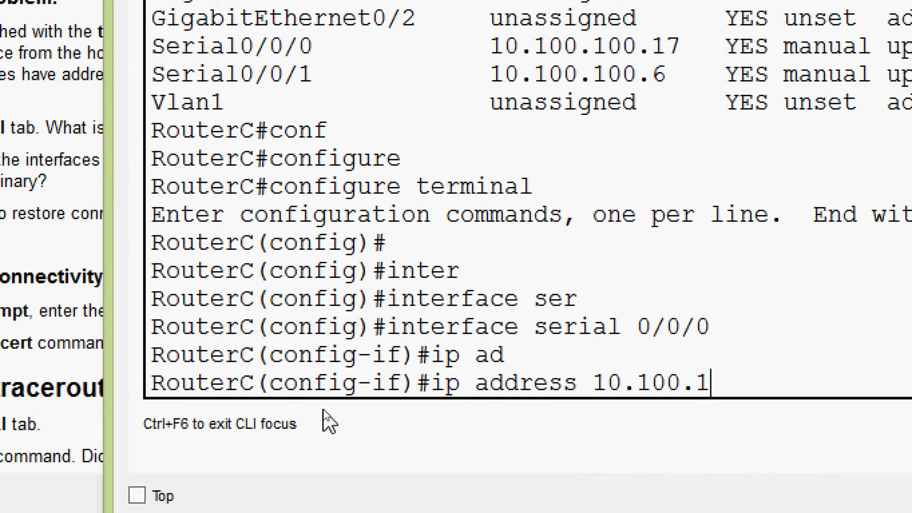
pyautogui.write('.9 ')
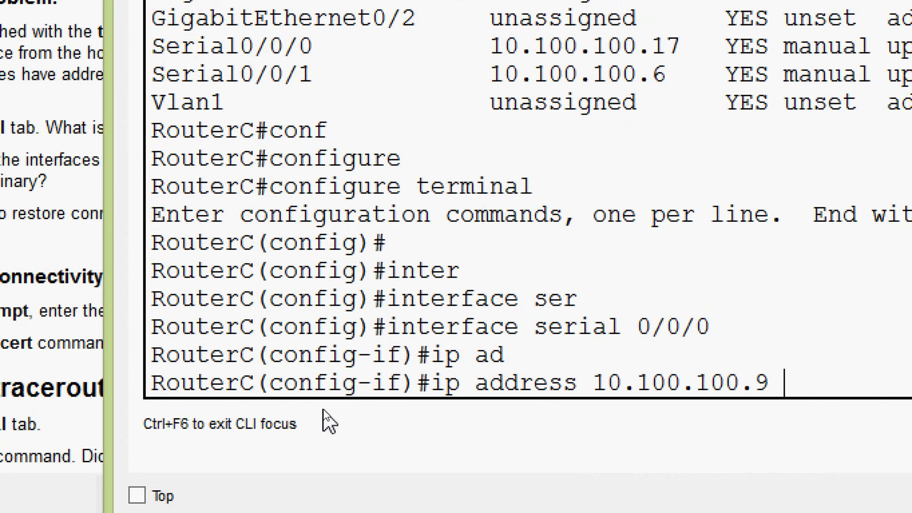
pyautogui.write('?')
pyautogui.write('25')
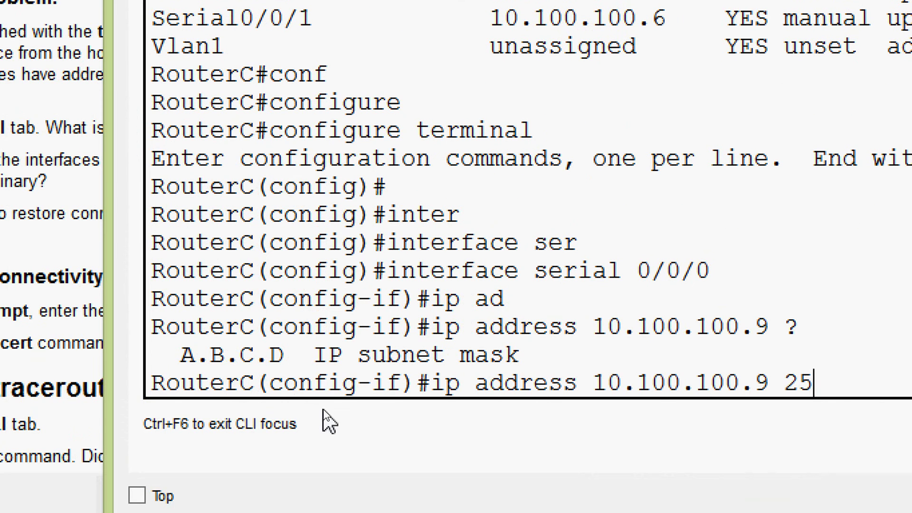
pyautogui.write('5')
pyautogui.press('BackSpace')
pyautogui.write('.255.2')
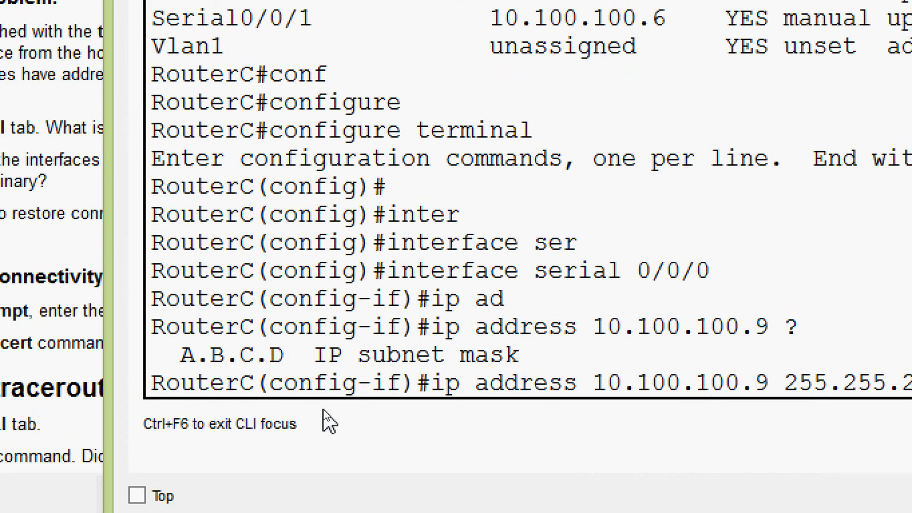
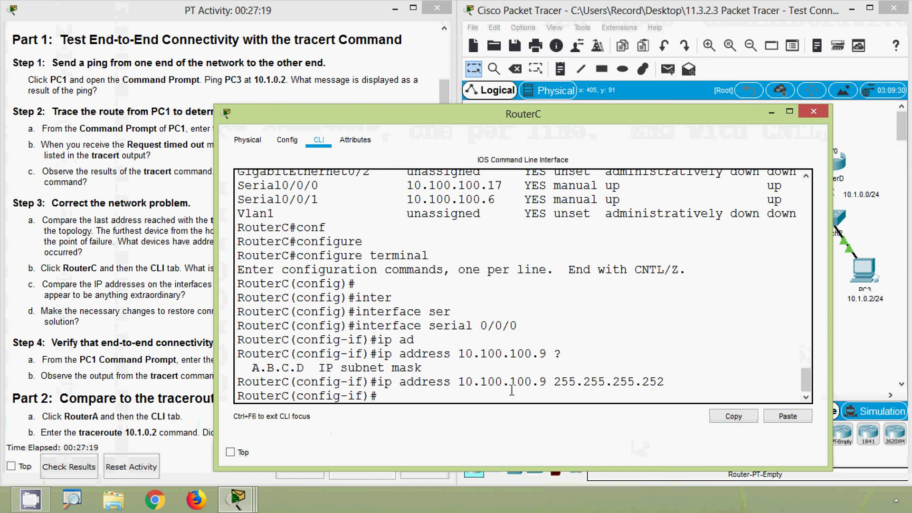
# Step: Bring up the activity instructions for review and close the RouterC window
pyautogui.click(143, 303)
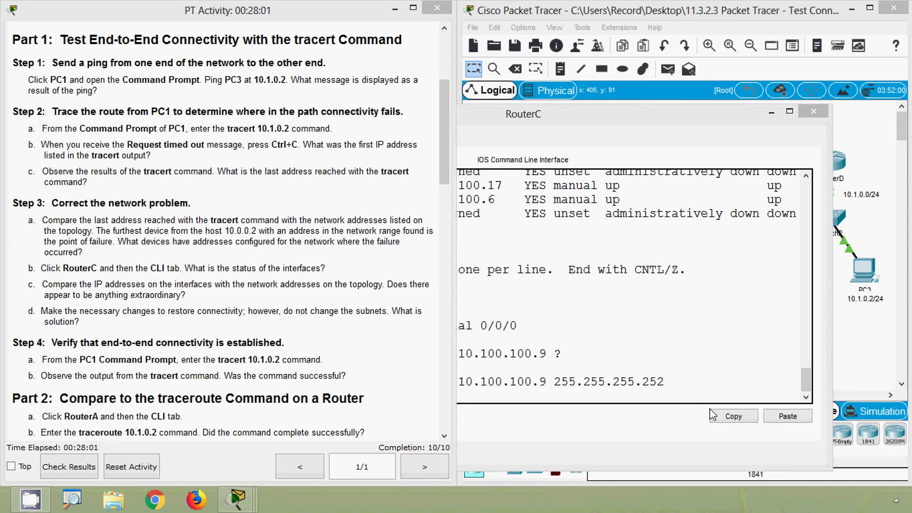
pyautogui.click(731, 118)
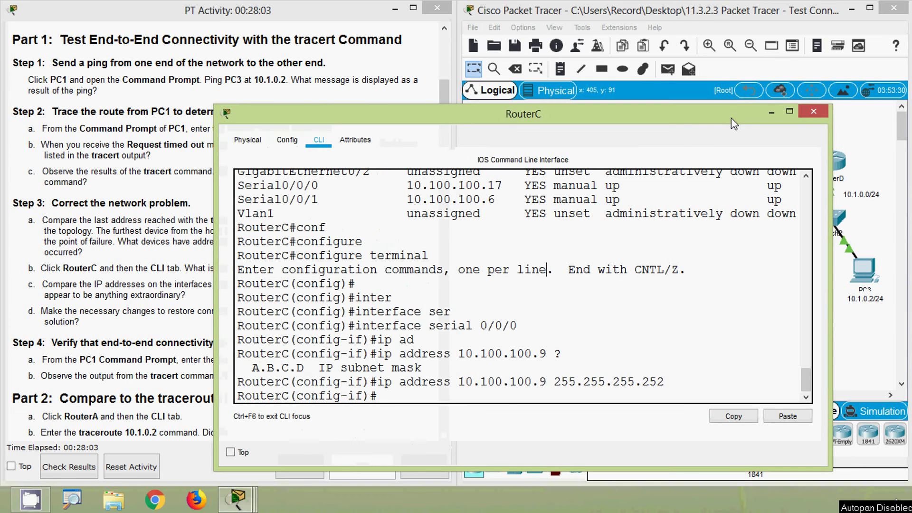
pyautogui.click(822, 117)
# Step: Bring up PC1's Command Prompt and ping PC3 at 10.1.0.2 by recalling the earlier ping command
pyautogui.click(506, 266)
pyautogui.click(532, 269)
pyautogui.press('Return')
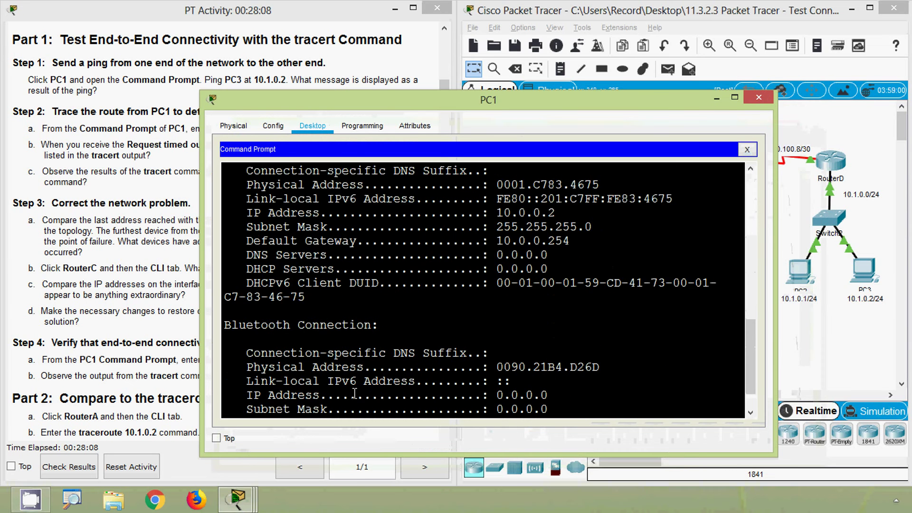
pyautogui.press('Return')
pyautogui.press('Return')
pyautogui.press('Up')
pyautogui.press('Up')
pyautogui.press('Up')
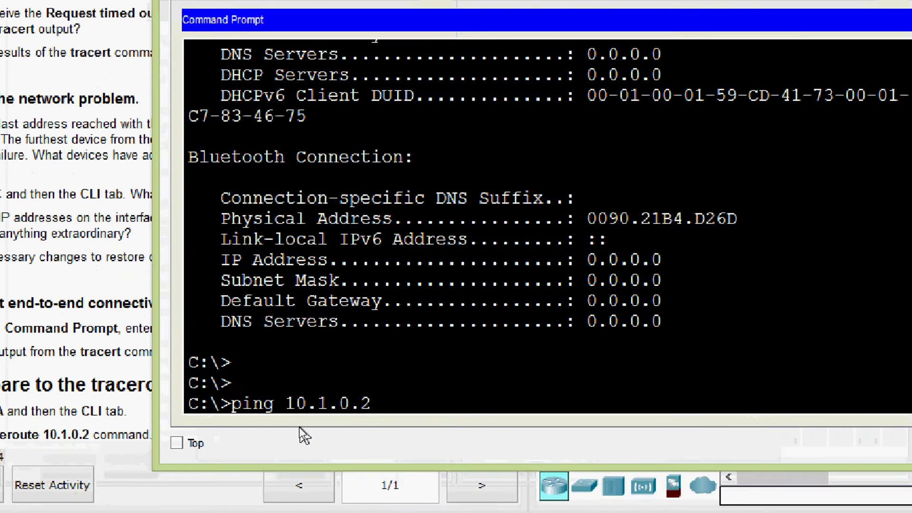
pyautogui.press('Return')
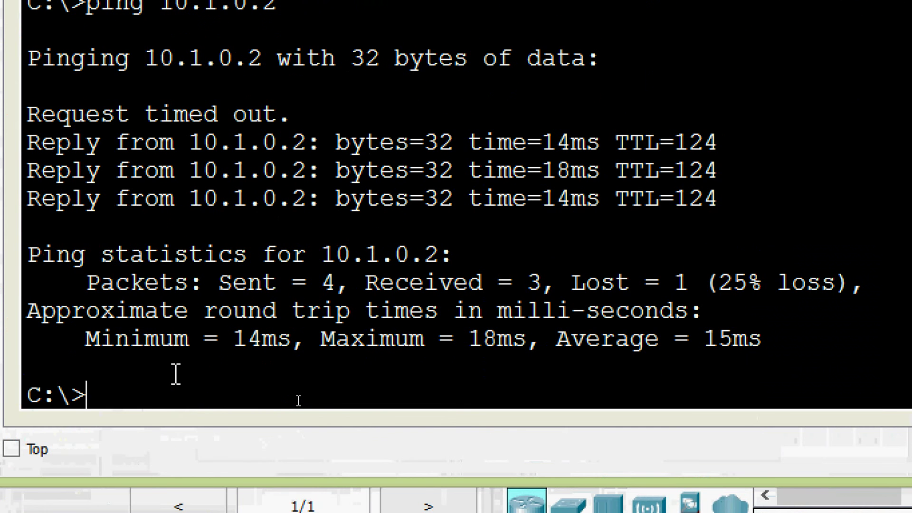
# Step: Repeat the ping to 10.1.0.2 from PC1 and highlight the packet statistics
pyautogui.press('Up')
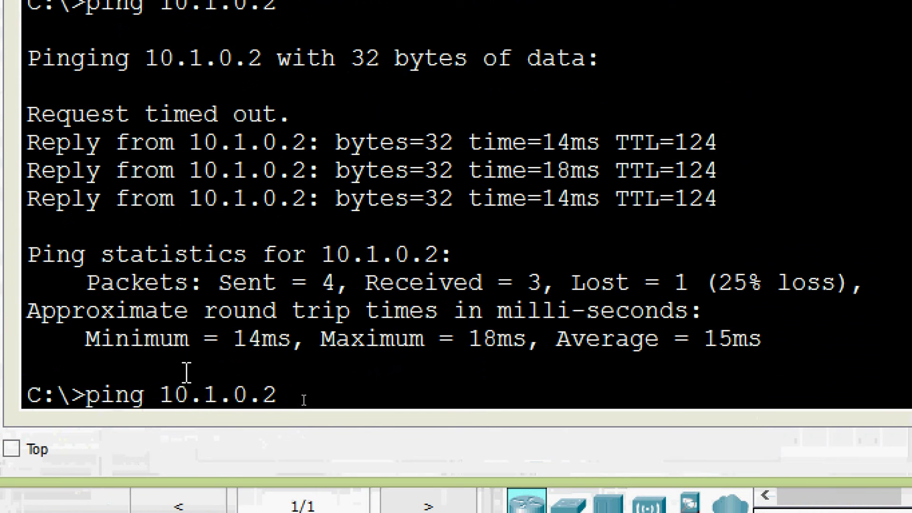
pyautogui.press('Return')
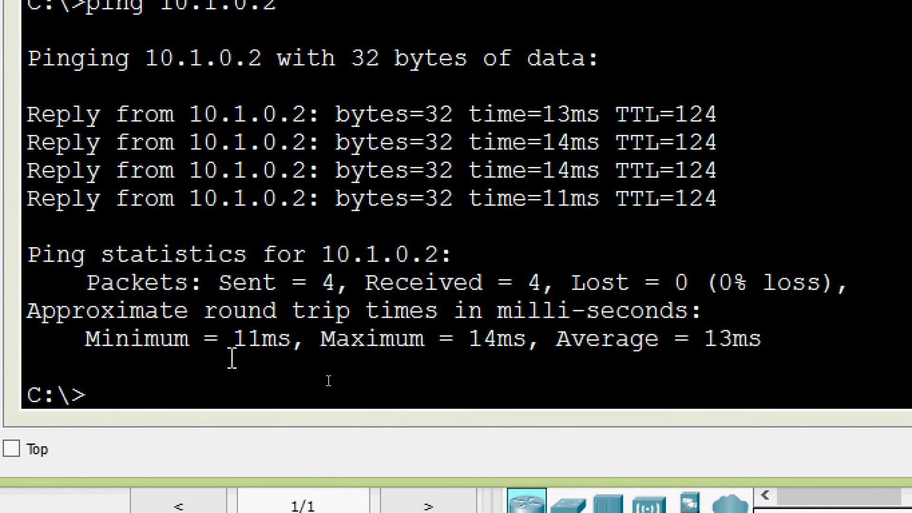
pyautogui.moveTo(81, 283); pyautogui.dragTo(727, 305)
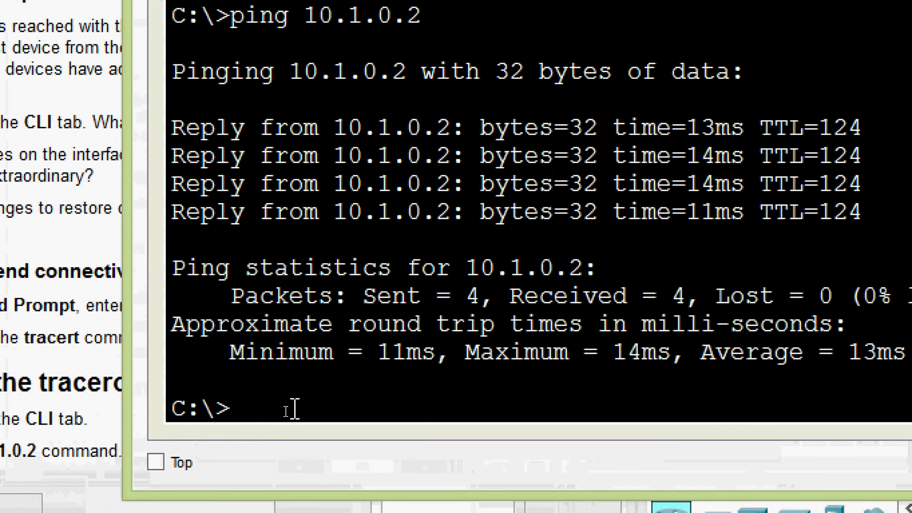
# Step: Run tracert 10.1.0.2 from PC1 and highlight the completion line and the final hop's address
pyautogui.write('ipconfig /all')
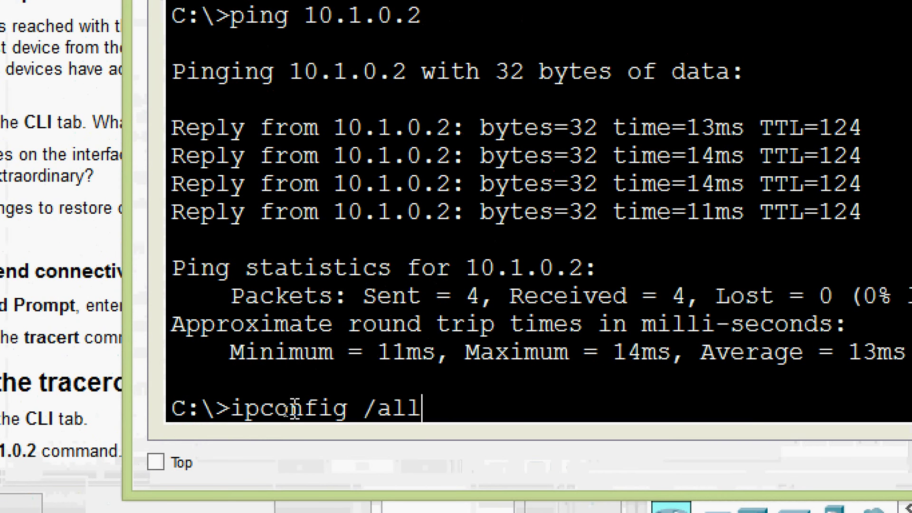
pyautogui.press('Up')
pyautogui.press('Return')
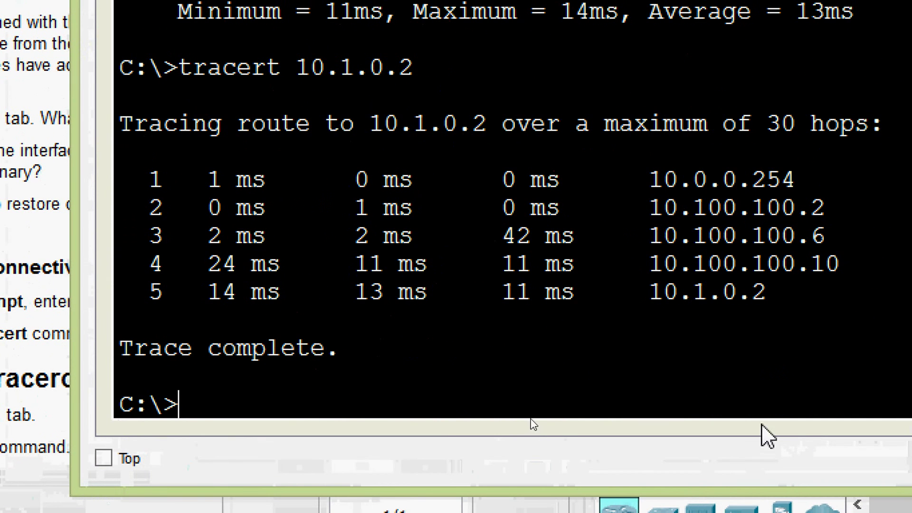
pyautogui.moveTo(351, 351); pyautogui.dragTo(111, 351)
pyautogui.click(647, 291)
pyautogui.moveTo(650, 291); pyautogui.dragTo(771, 291)
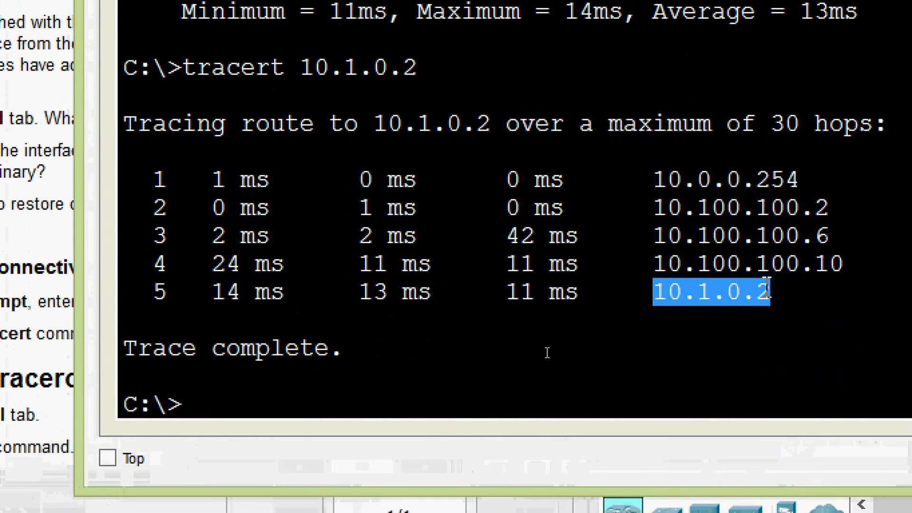
pyautogui.click(784, 291)
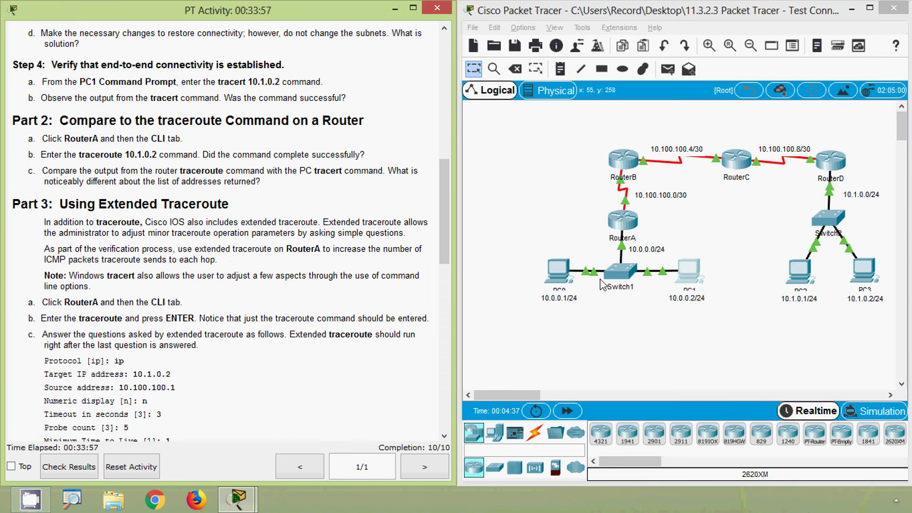
# Step: Open RouterA's command line and enter privileged EXEC mode with enable
pyautogui.click(626, 223)
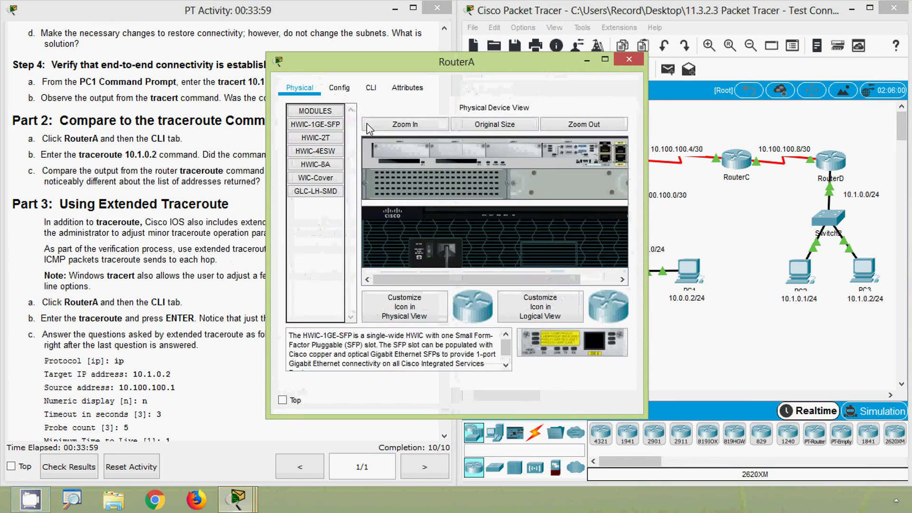
pyautogui.click(370, 88)
pyautogui.moveTo(367, 64); pyautogui.dragTo(463, 59)
pyautogui.press('Return')
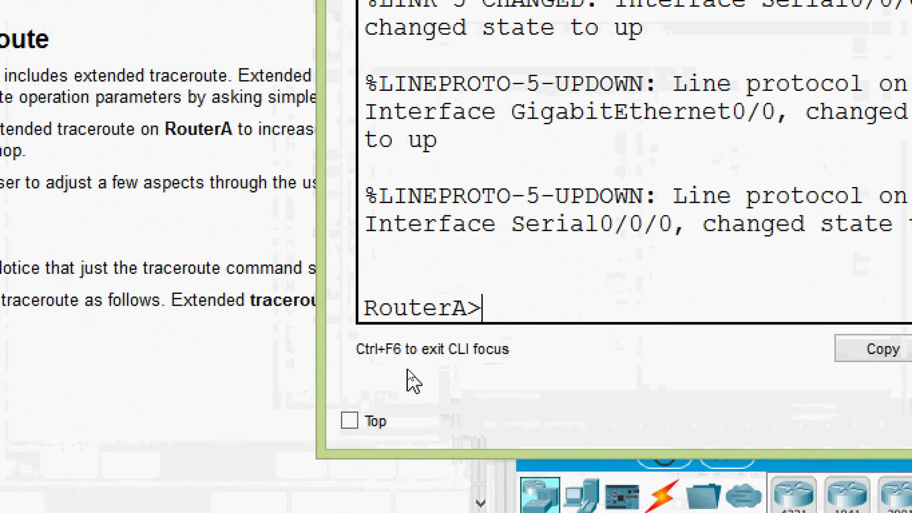
pyautogui.write('ena')
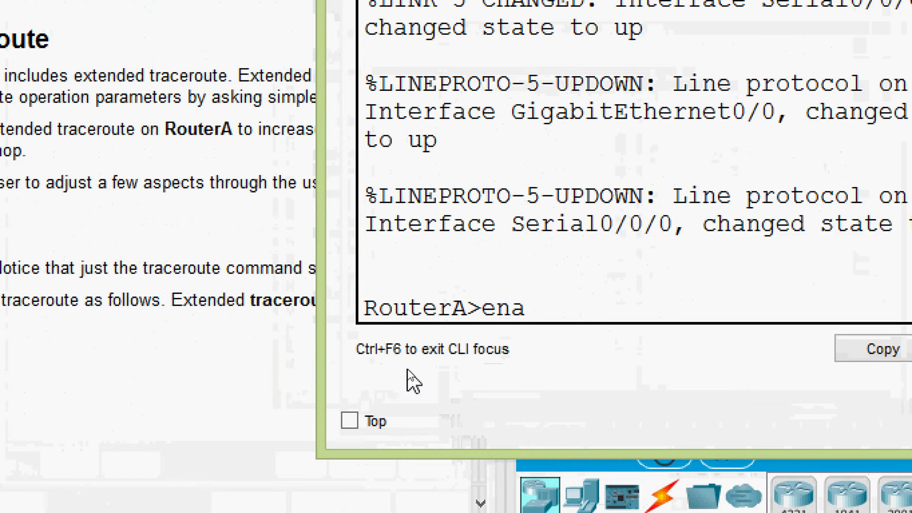
pyautogui.press('Tab')
pyautogui.press('Return')
# Step: Run traceroute 10.1.0.2 on RouterA
pyautogui.write('tra')
pyautogui.press('Tab')
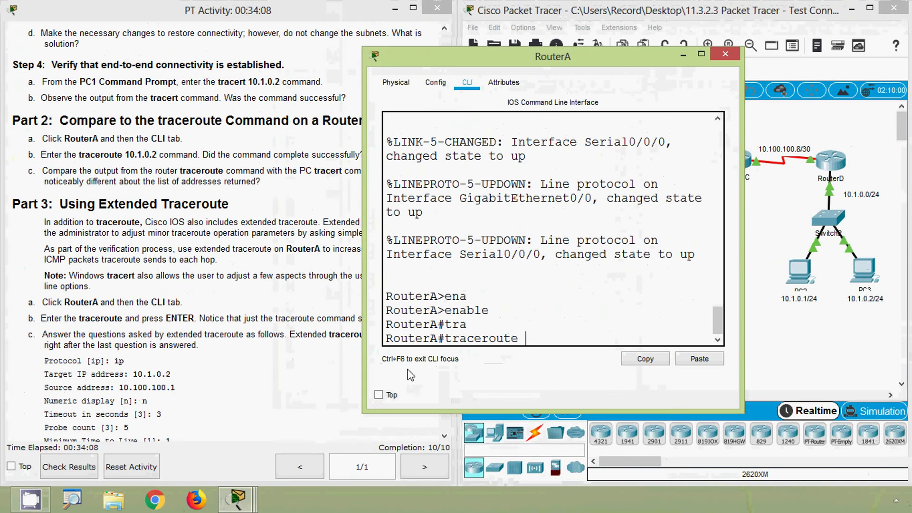
pyautogui.write('10.1.0')
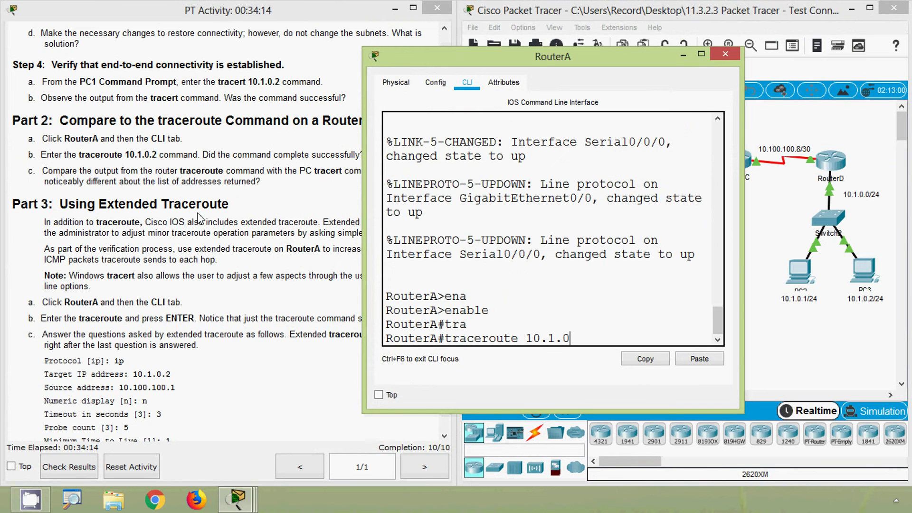
pyautogui.write('.2')
pyautogui.press('Return')
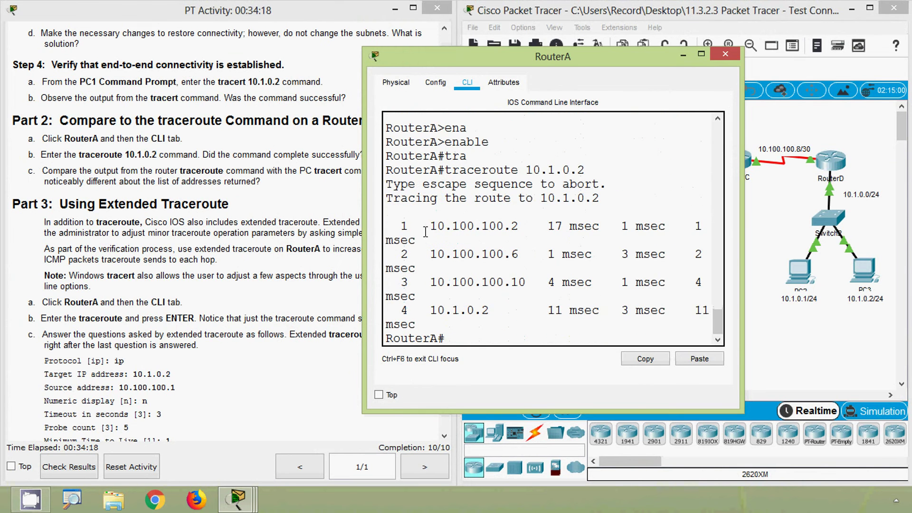
# Step: Widen the RouterA window, highlight the final hop's address in the traceroute output, and bring up the activity instructions
pyautogui.moveTo(742, 264); pyautogui.dragTo(825, 264)
pyautogui.moveTo(364, 296); pyautogui.dragTo(342, 297)
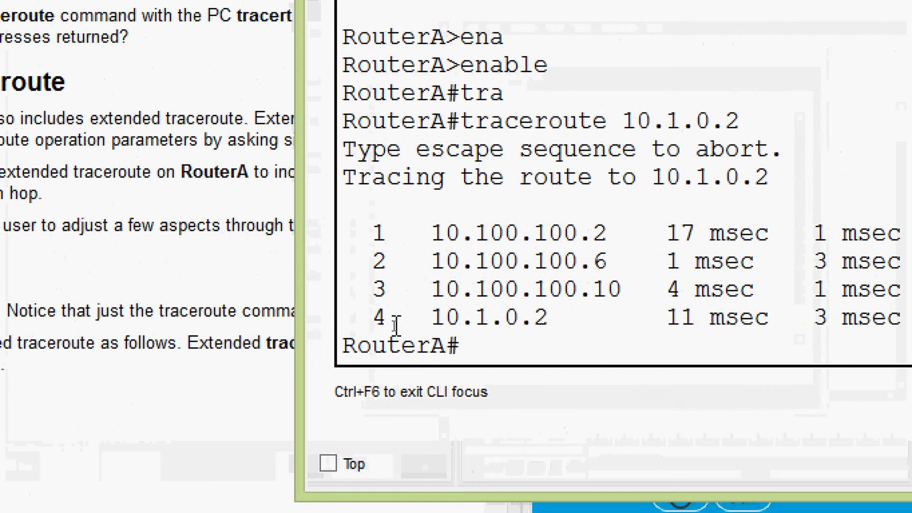
pyautogui.moveTo(544, 317); pyautogui.dragTo(430, 317)
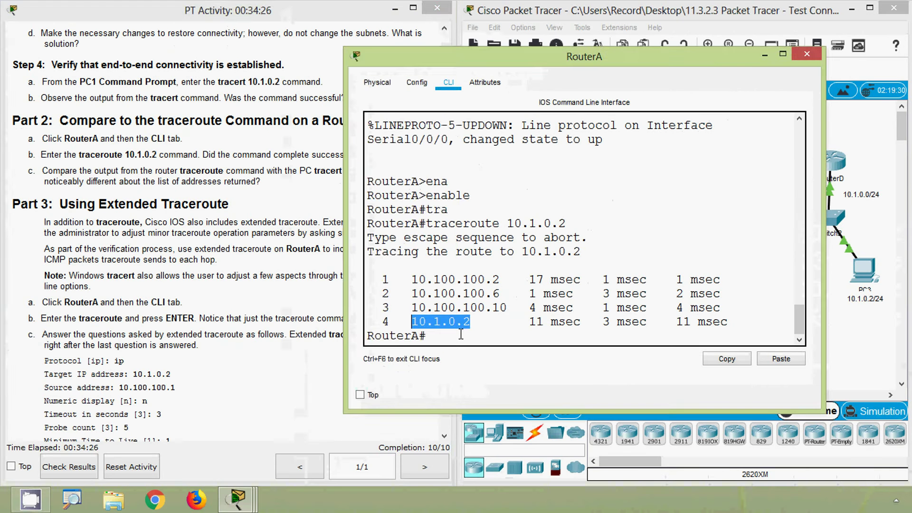
pyautogui.click(109, 210)
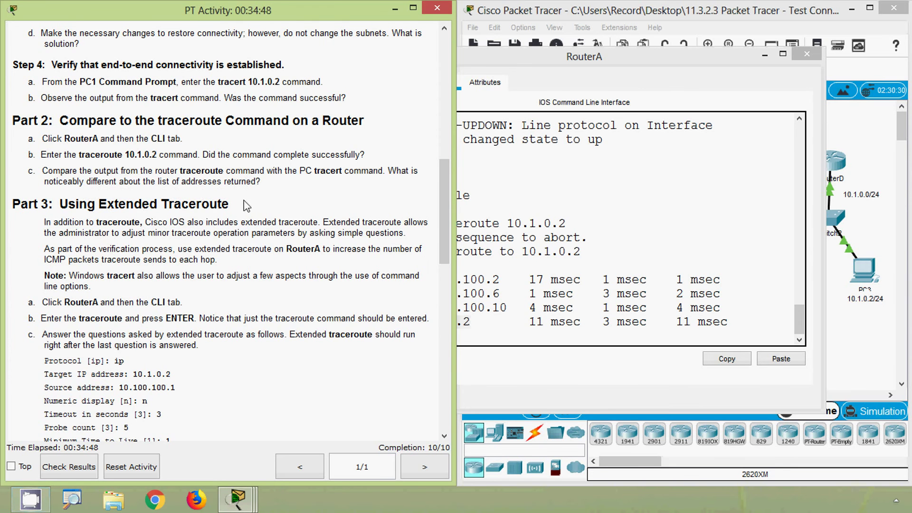
# Step: Open PC1's Command Prompt and place it side by side with the RouterA window to compare the two traces
pyautogui.moveTo(560, 61); pyautogui.dragTo(305, 74)
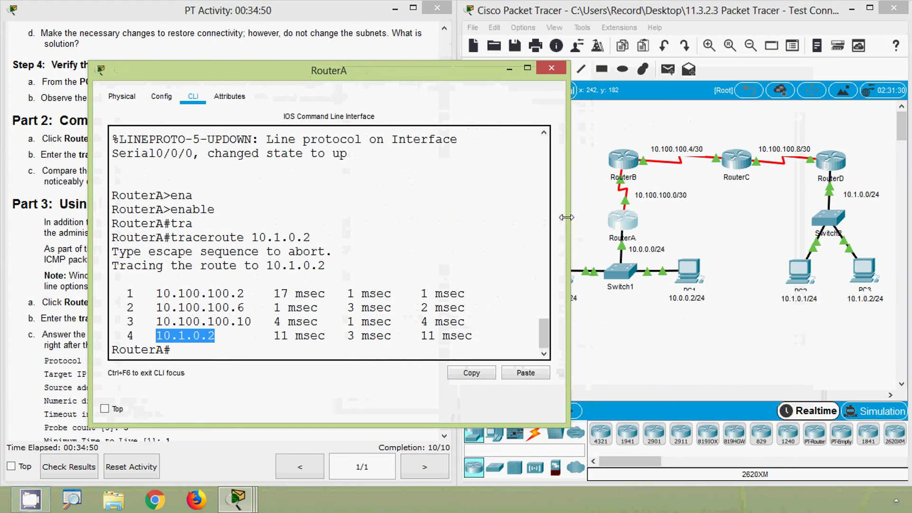
pyautogui.moveTo(554, 218); pyautogui.dragTo(489, 180)
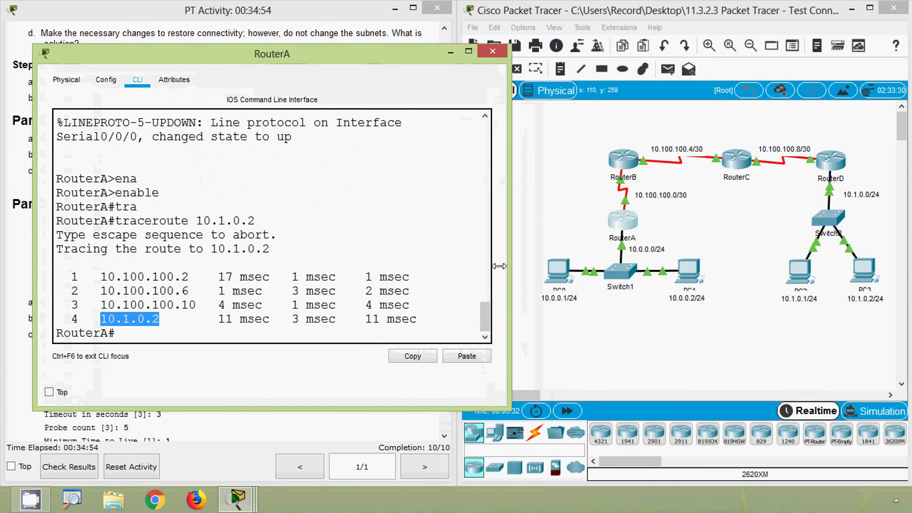
pyautogui.click(690, 279)
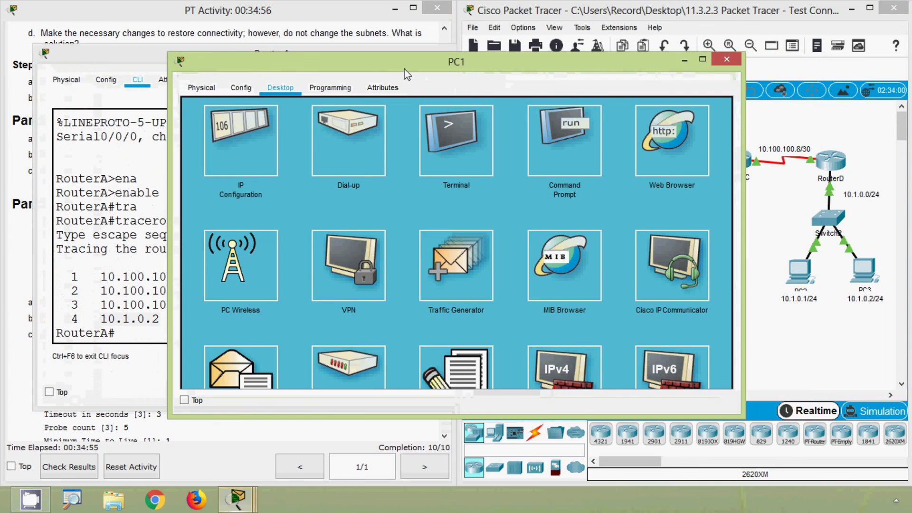
pyautogui.moveTo(441, 66); pyautogui.dragTo(569, 90)
pyautogui.click(671, 164)
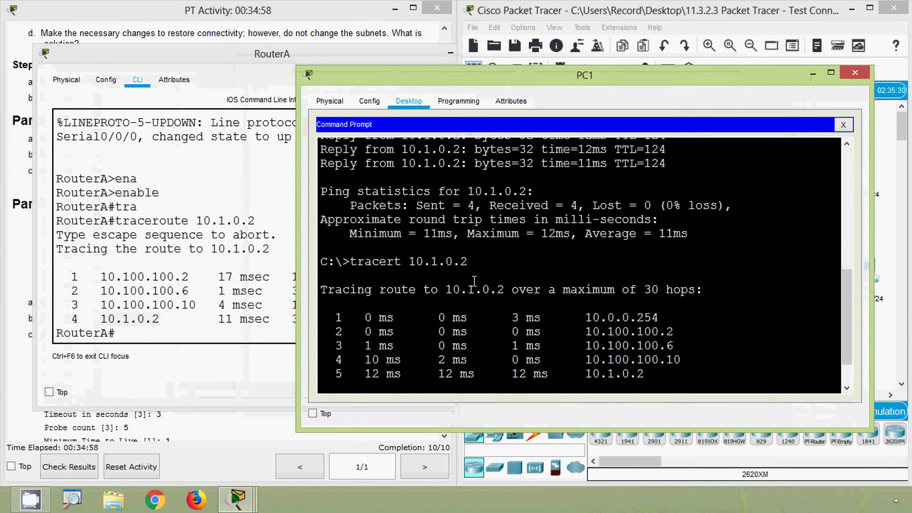
pyautogui.moveTo(440, 91); pyautogui.dragTo(594, 49)
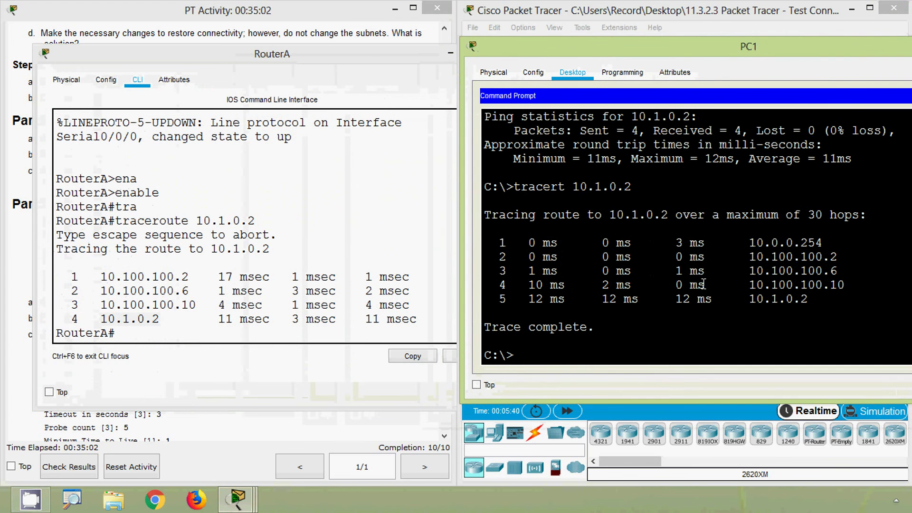
# Step: Compare RouterA's traceroute output with PC1's tracert output, highlighting the list of hops on PC1
pyautogui.click(310, 212)
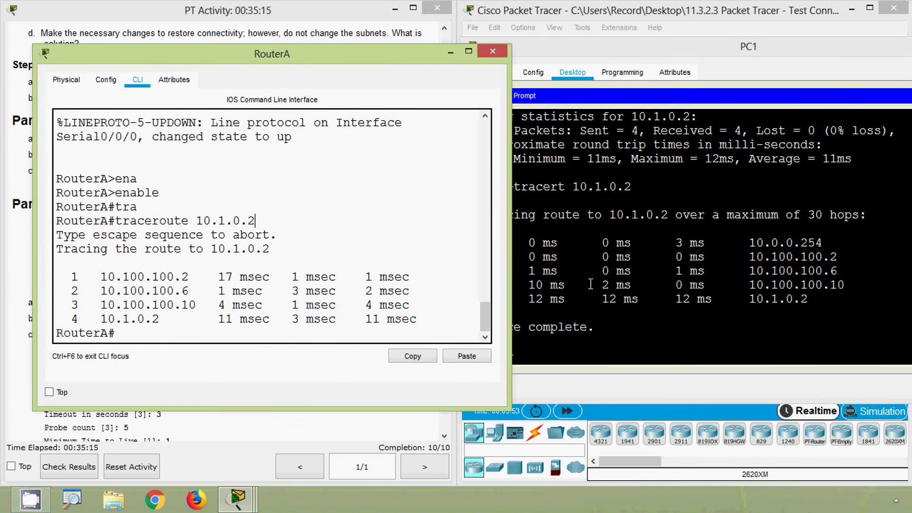
pyautogui.click(590, 284)
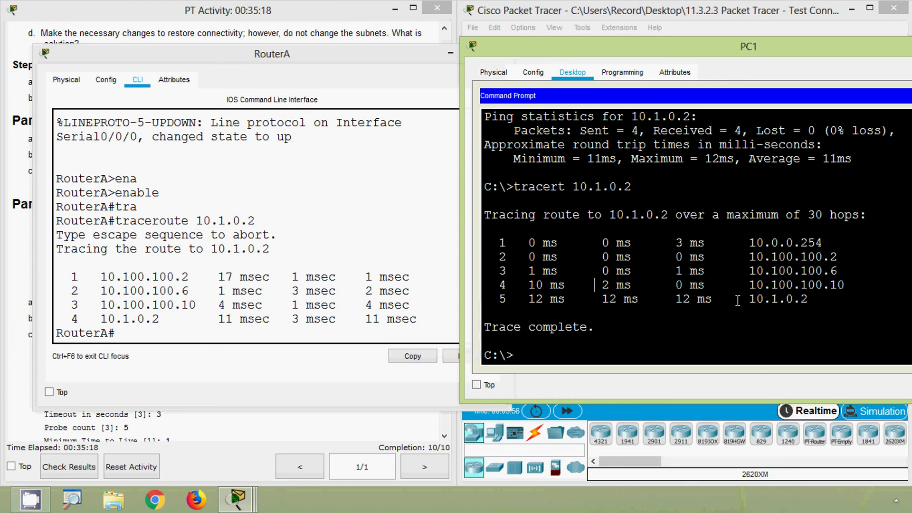
pyautogui.moveTo(810, 304); pyautogui.dragTo(765, 245)
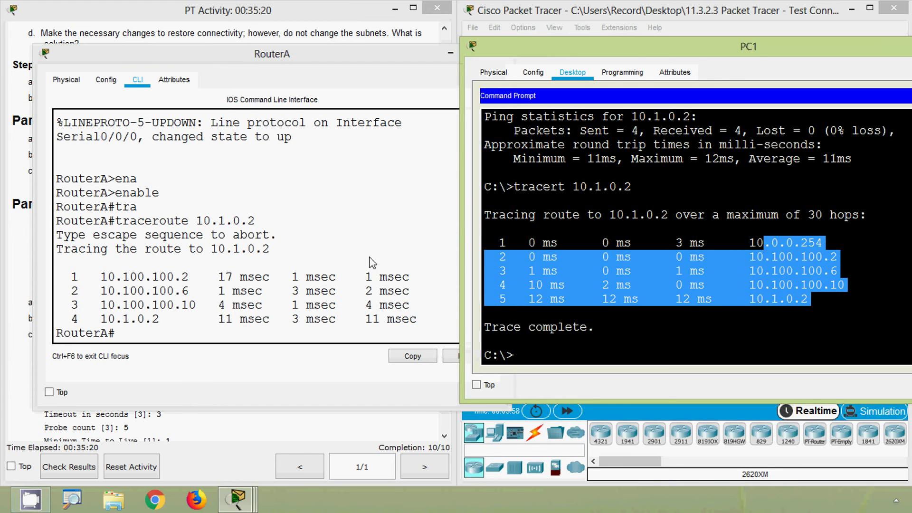
# Step: Highlight the list of hops in RouterA's traceroute output, and minimize the RouterA and PC1 windows
pyautogui.moveTo(71, 278); pyautogui.dragTo(403, 319)
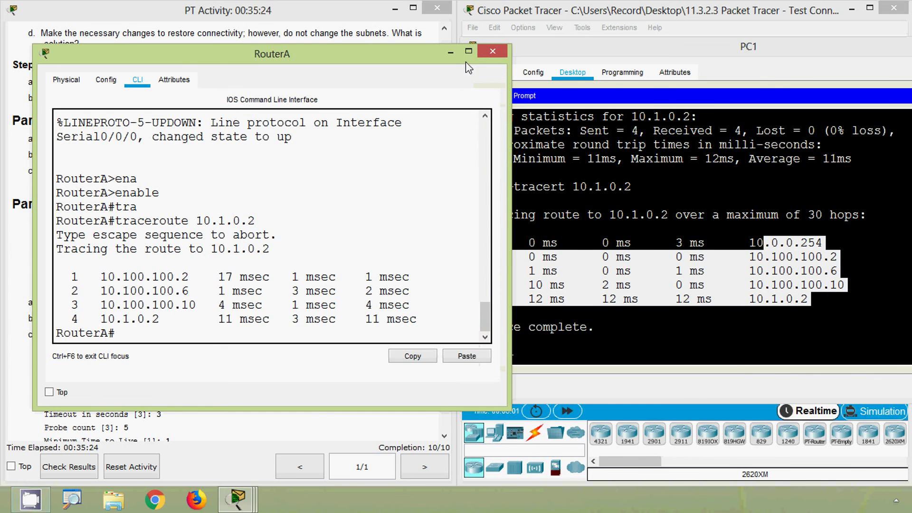
pyautogui.click(451, 52)
pyautogui.moveTo(589, 56); pyautogui.dragTo(447, 48)
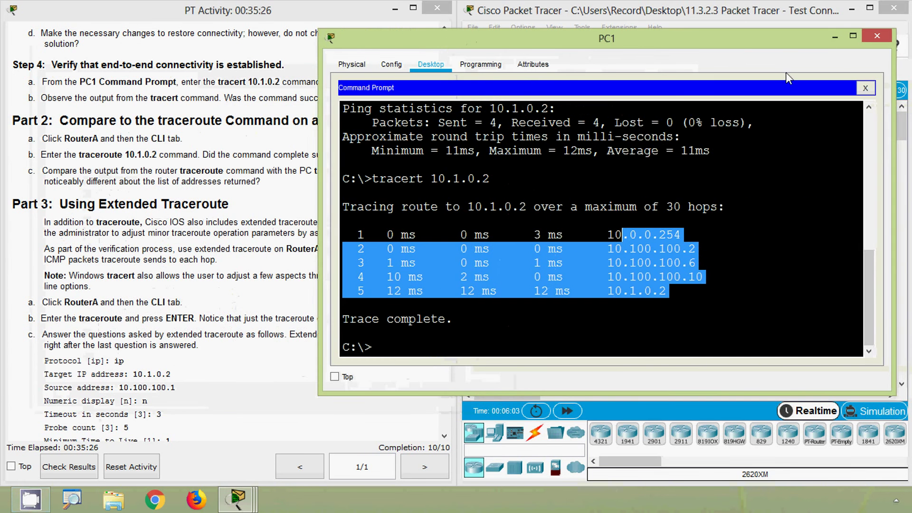
pyautogui.click(834, 36)
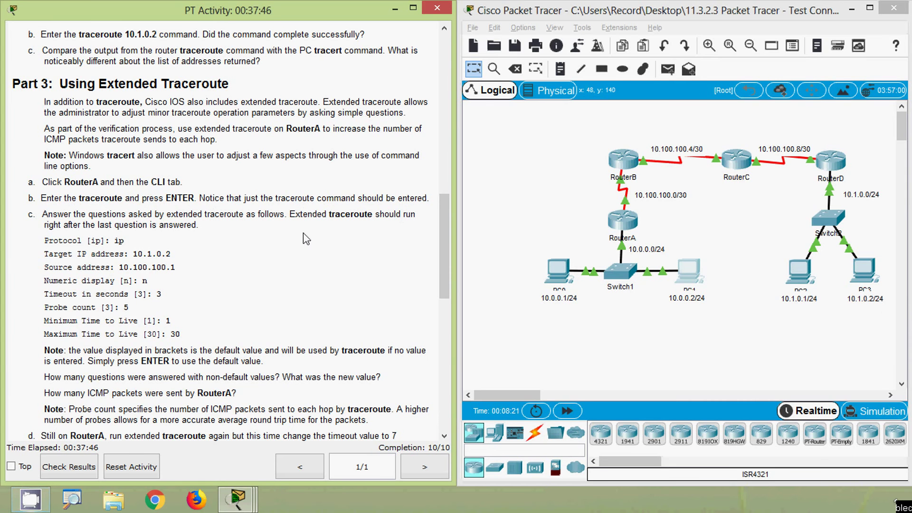
# Step: Reopen RouterA's command line beside the instructions and start an extended traceroute by entering traceroute without a destination
pyautogui.click(620, 230)
pyautogui.moveTo(359, 61); pyautogui.dragTo(686, 64)
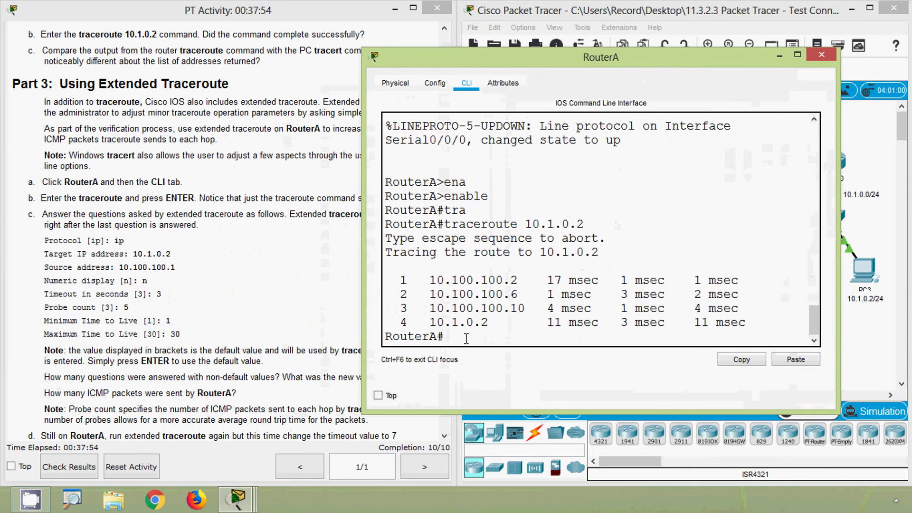
pyautogui.write('ra')
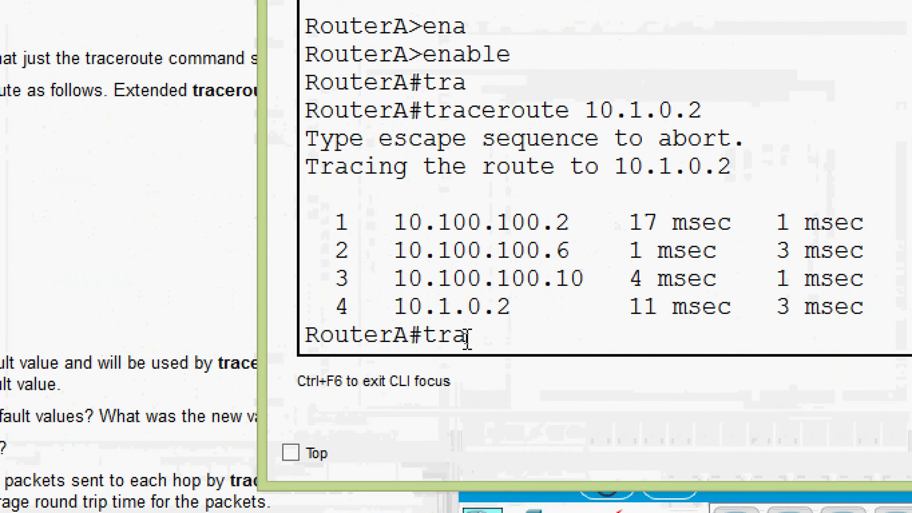
pyautogui.press('Tab')
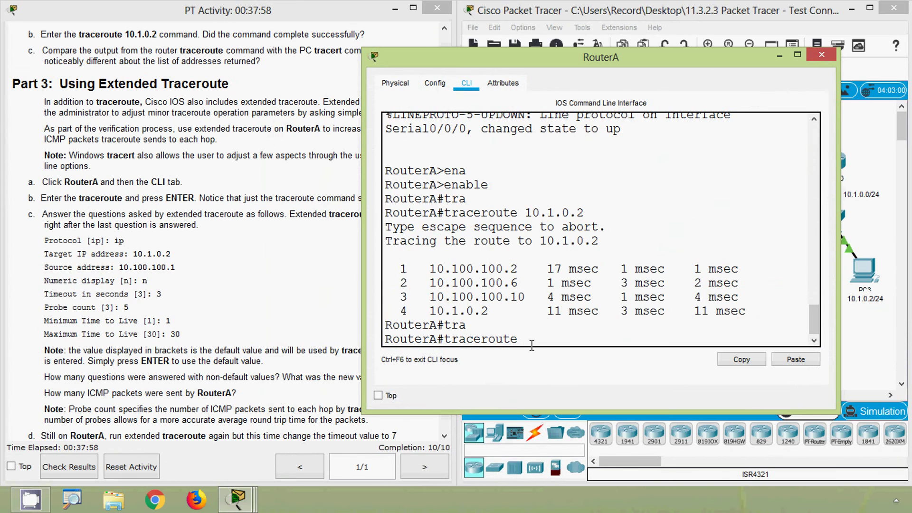
pyautogui.press('Return')
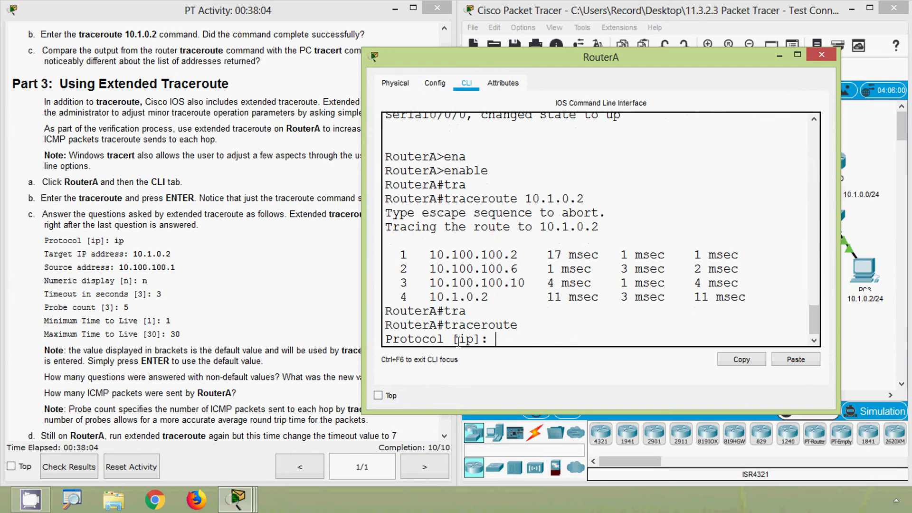
# Step: Answer the extended traceroute questions with protocol ip and target IP address 10.1.0.2, following the activity instructions
pyautogui.click(223, 231)
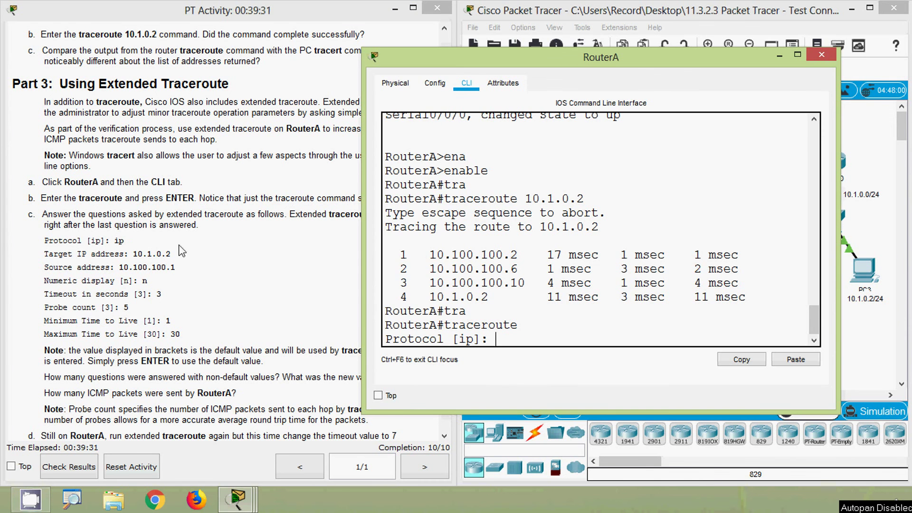
pyautogui.click(103, 255)
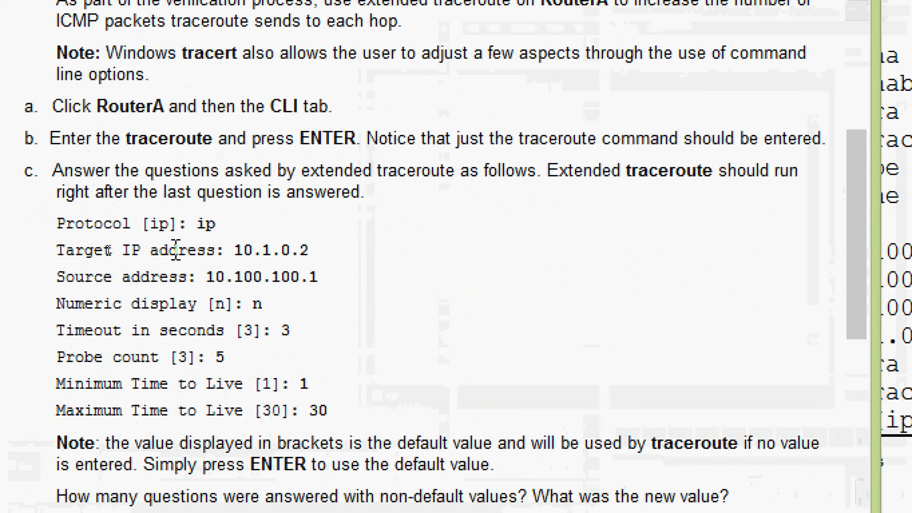
pyautogui.doubleClick(202, 228)
pyautogui.click(220, 271)
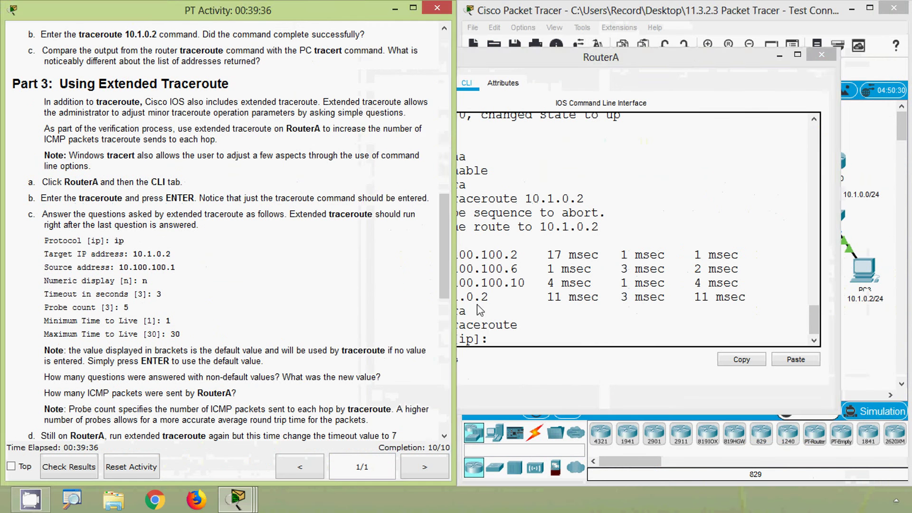
pyautogui.click(502, 309)
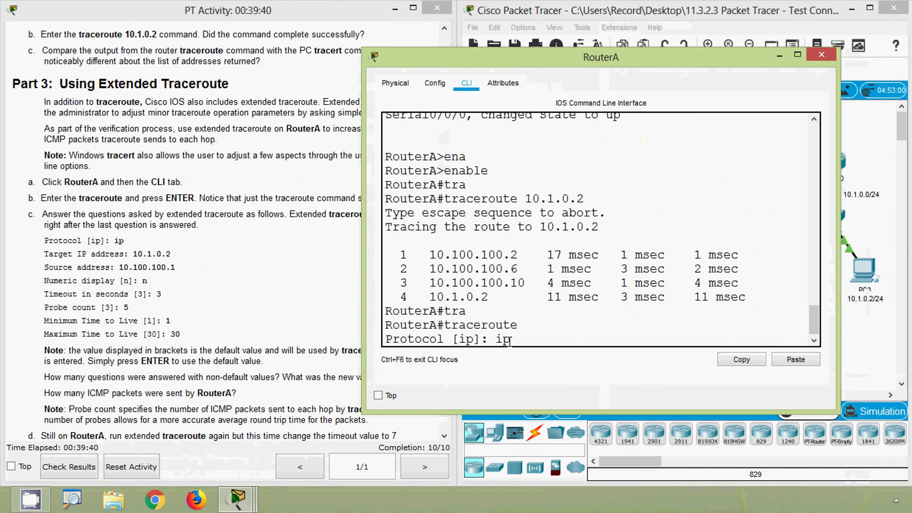
pyautogui.press('Return')
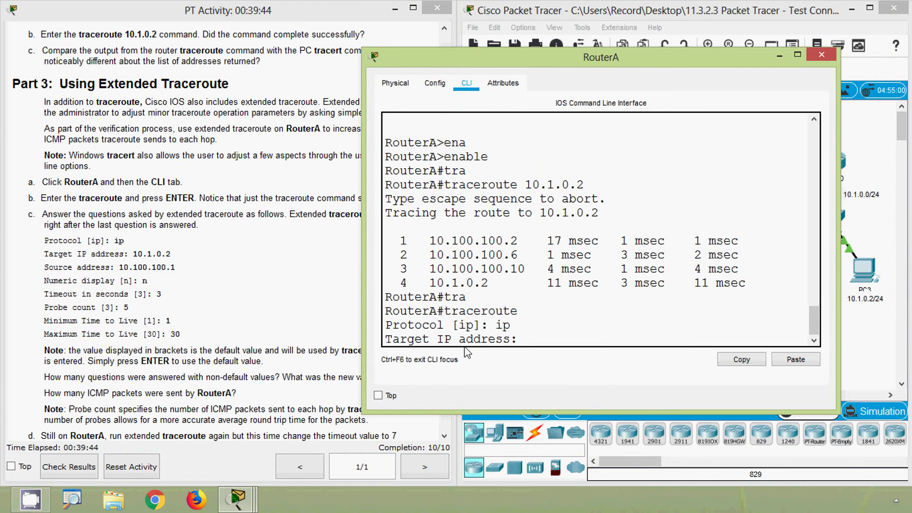
pyautogui.click(155, 267)
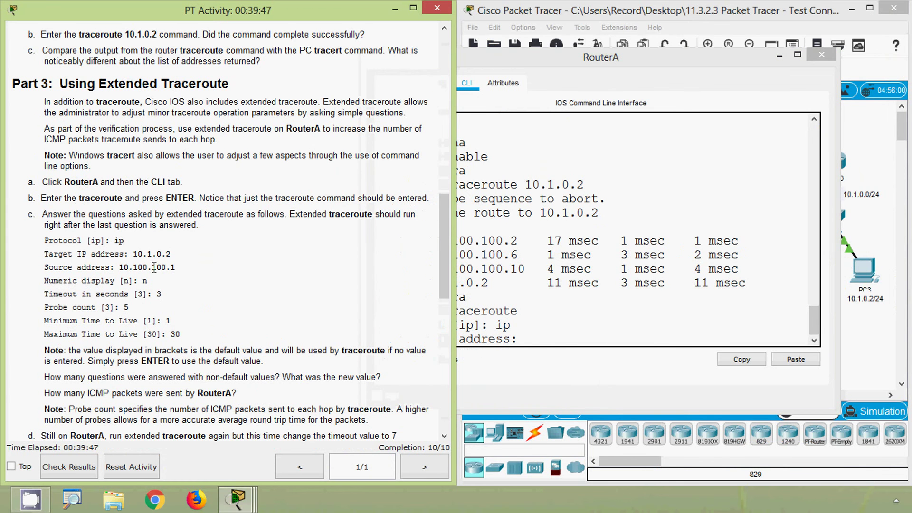
pyautogui.click(549, 341)
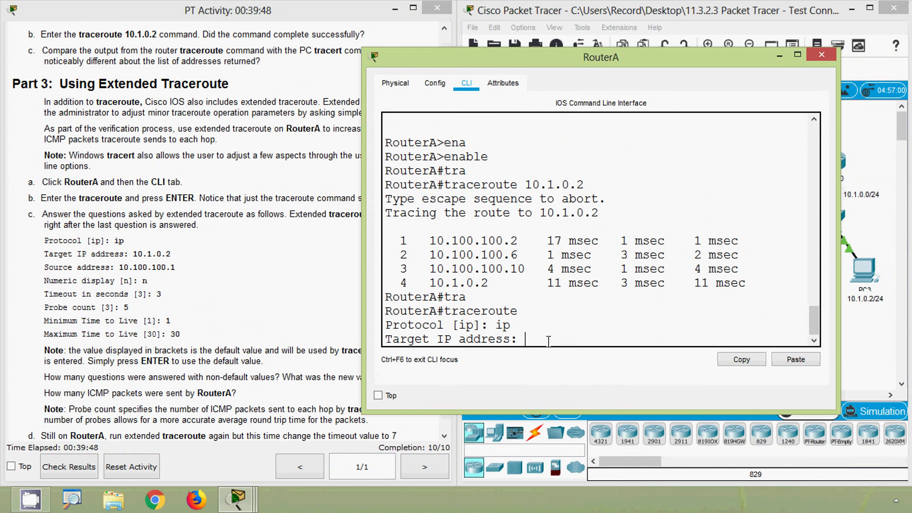
pyautogui.write('10')
pyautogui.press('Return')
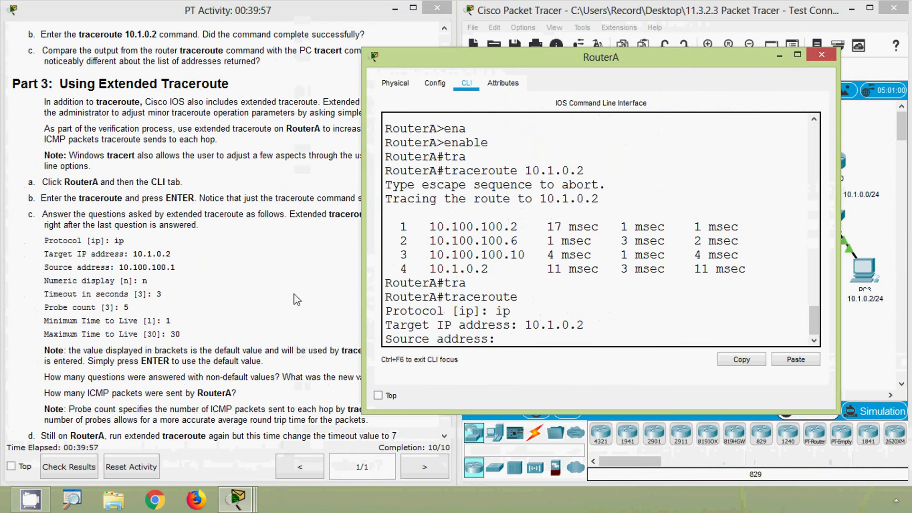
# Step: Copy 10.100.100.1 from the instructions and submit it as the source address of RouterA's extended traceroute
pyautogui.click(186, 275)
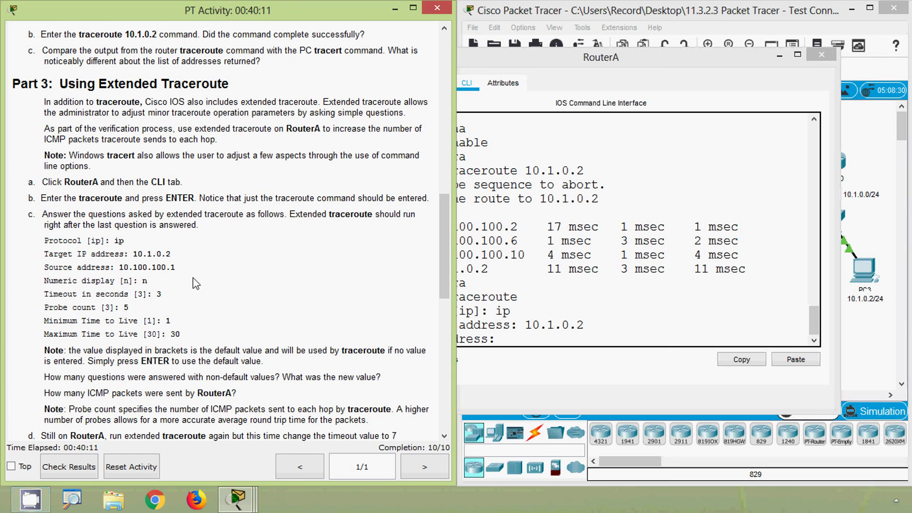
pyautogui.moveTo(121, 268); pyautogui.dragTo(176, 267)
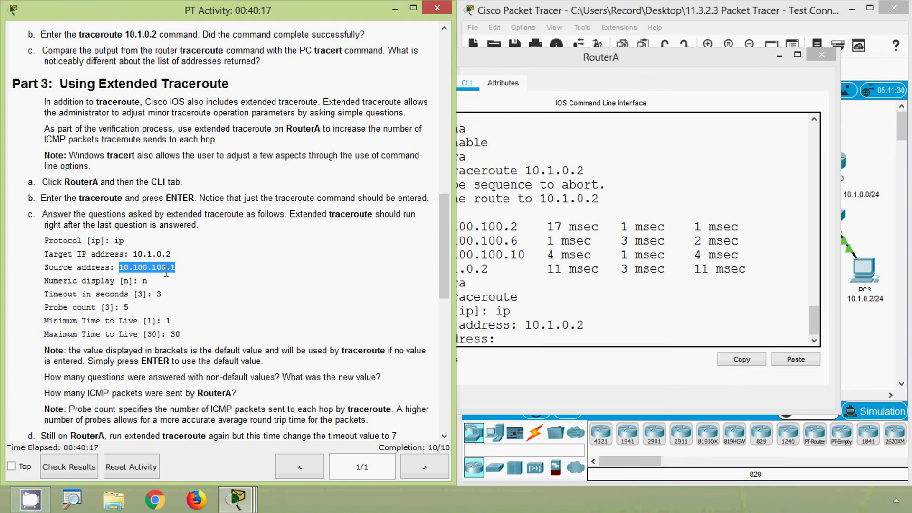
pyautogui.click(784, 382)
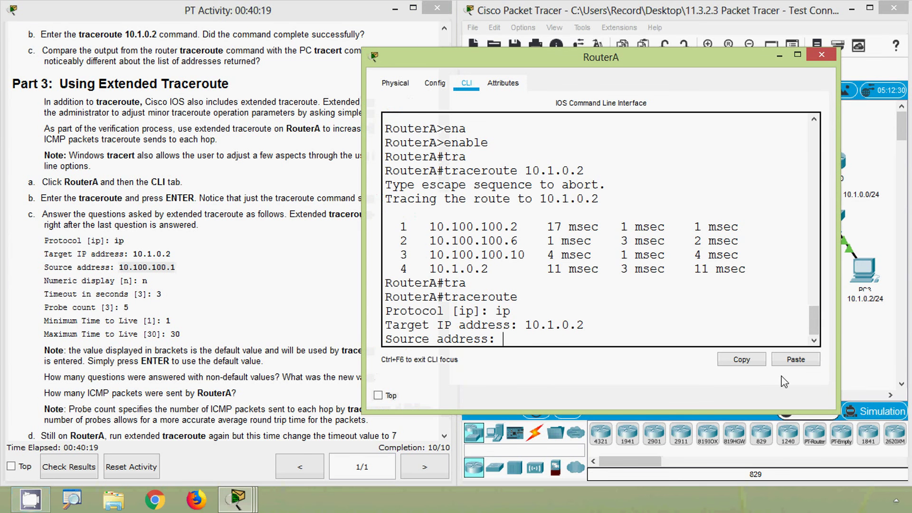
pyautogui.click(792, 363)
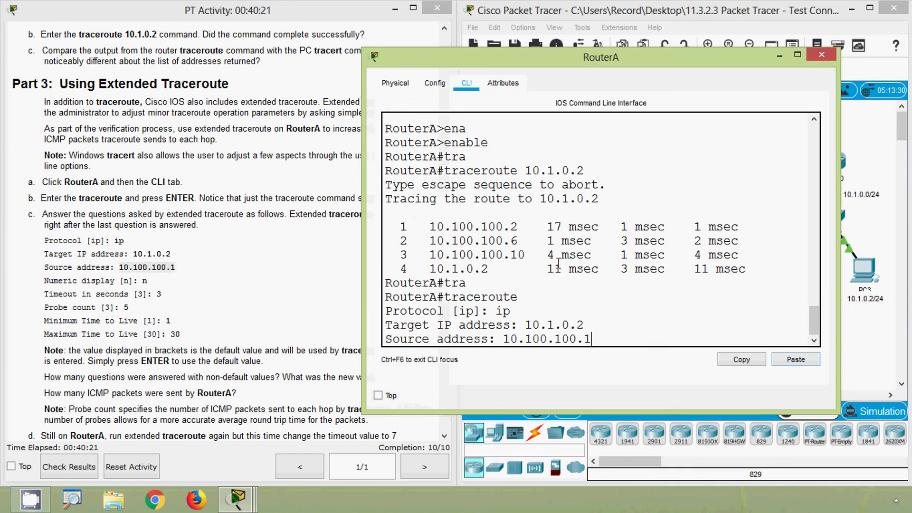
pyautogui.press('Return')
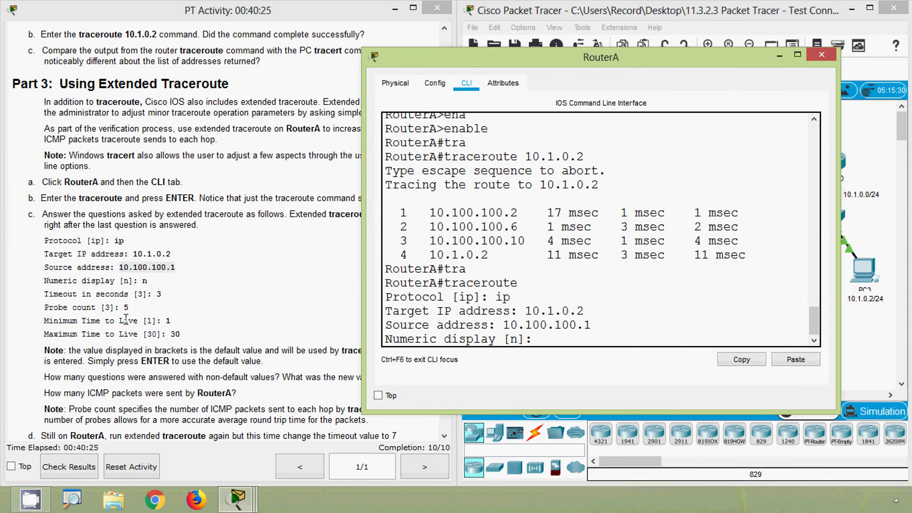
# Step: Set the extended traceroute's numeric display to n and its timeout to 3 seconds
pyautogui.click(119, 291)
pyautogui.click(556, 337)
pyautogui.press('Return')
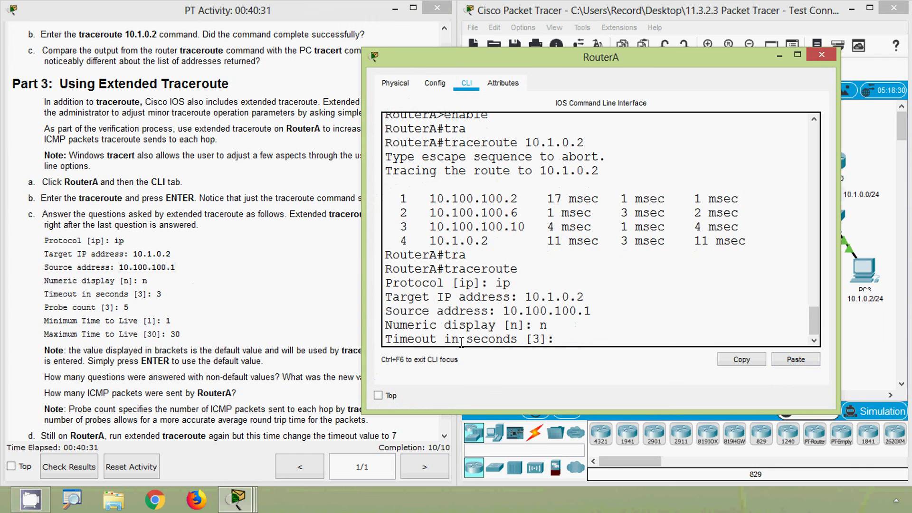
pyautogui.write('3')
pyautogui.press('Return')
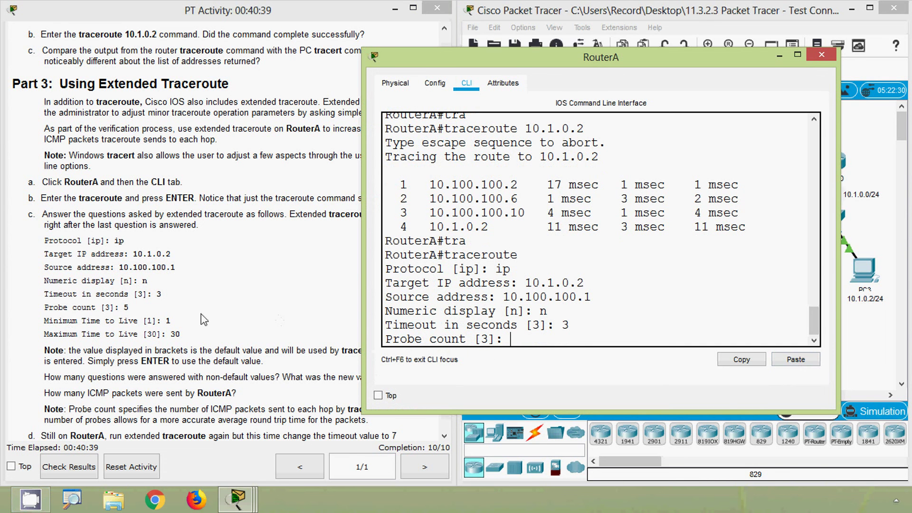
# Step: Set the probe count to 5, minimum time to live to 1 and maximum to 30, and run the extended traceroute
pyautogui.write('5')
pyautogui.press('Return')
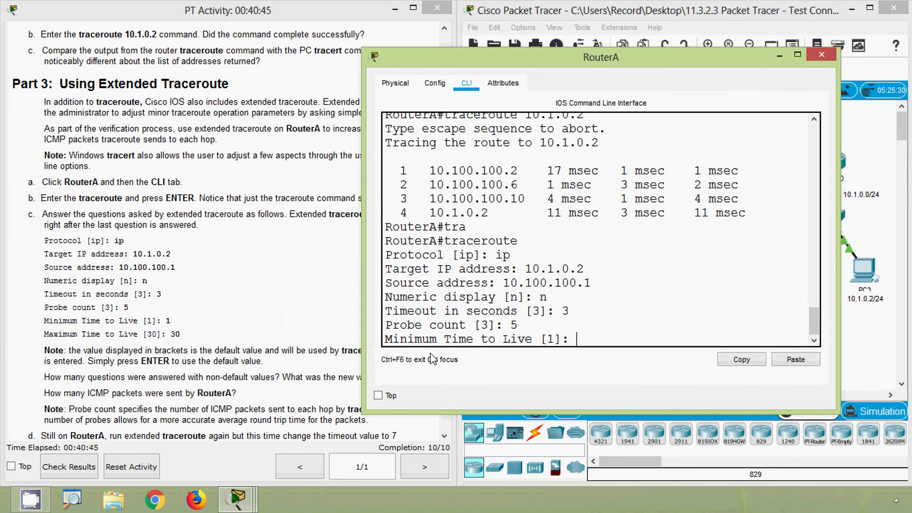
pyautogui.write('1')
pyautogui.press('Return')
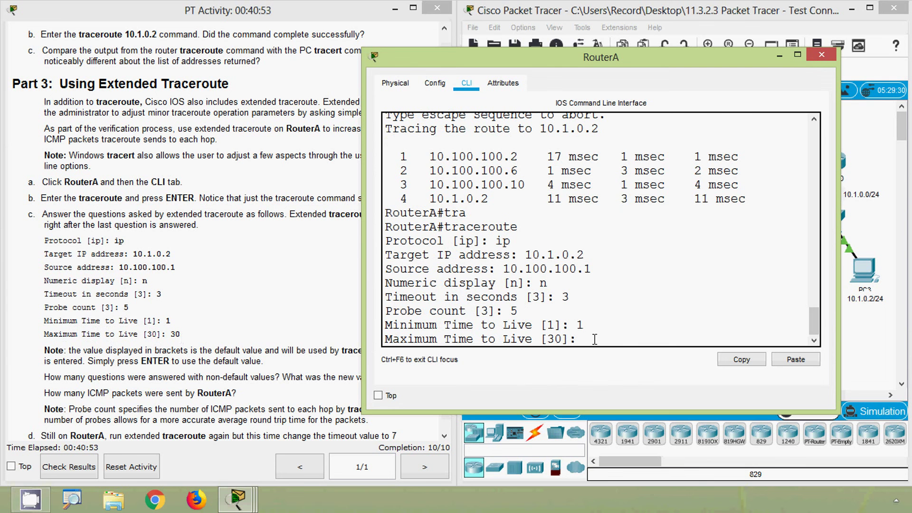
pyautogui.write('30')
pyautogui.press('Return')
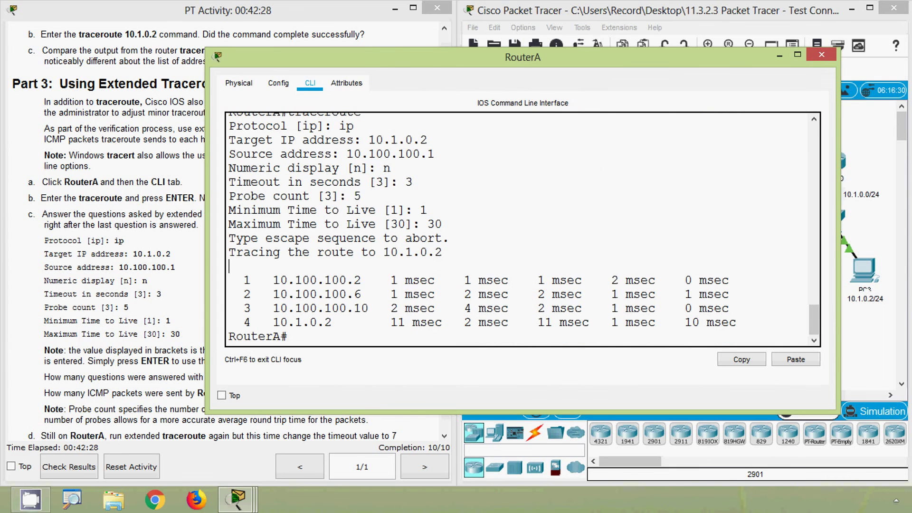
# Step: Highlight the hops and round-trip times in the extended traceroute output on RouterA
pyautogui.click(410, 268)
pyautogui.moveTo(244, 280); pyautogui.dragTo(744, 322)
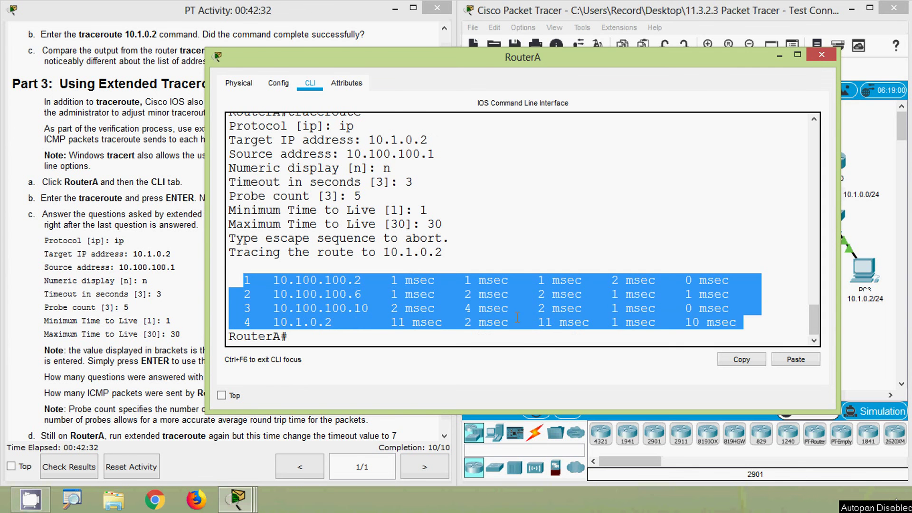
pyautogui.click(470, 308)
# Step: Review the questions on non-default values in the instructions, highlighting the probe count's default and its new value
pyautogui.click(121, 321)
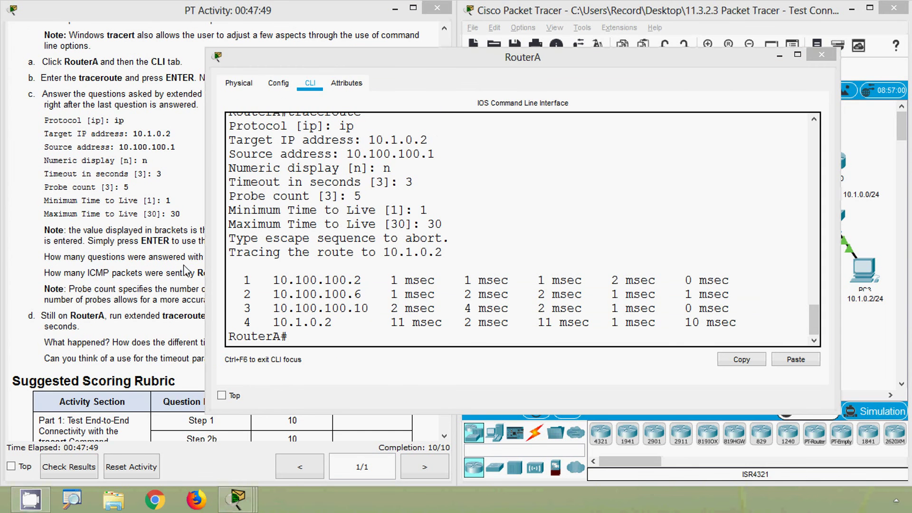
pyautogui.click(127, 252)
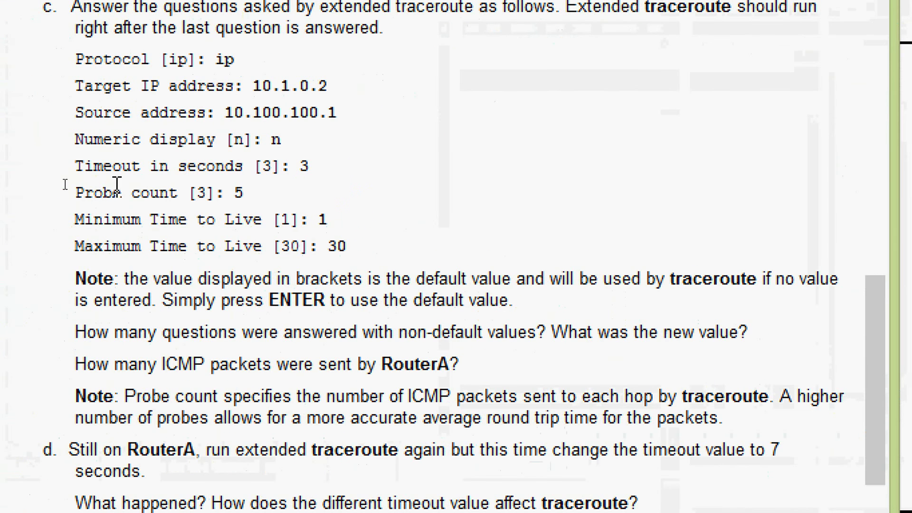
pyautogui.moveTo(189, 193); pyautogui.dragTo(218, 192)
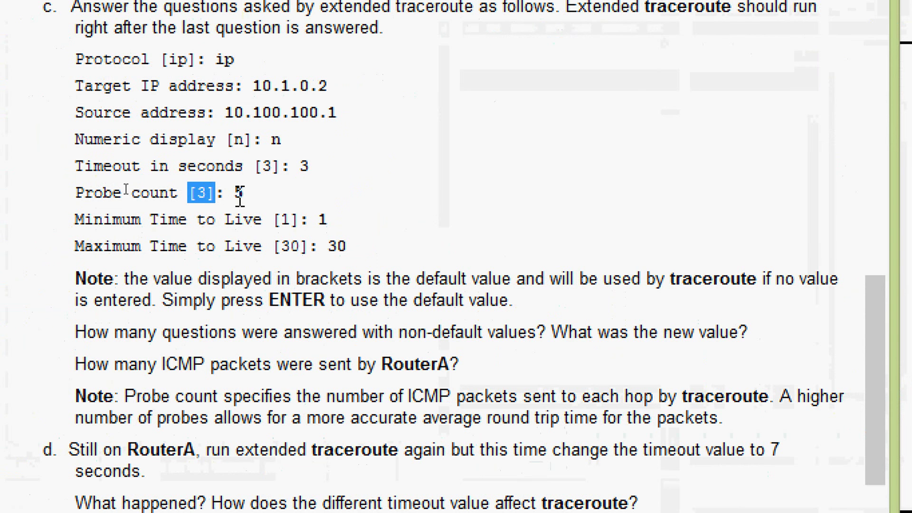
pyautogui.click(239, 195)
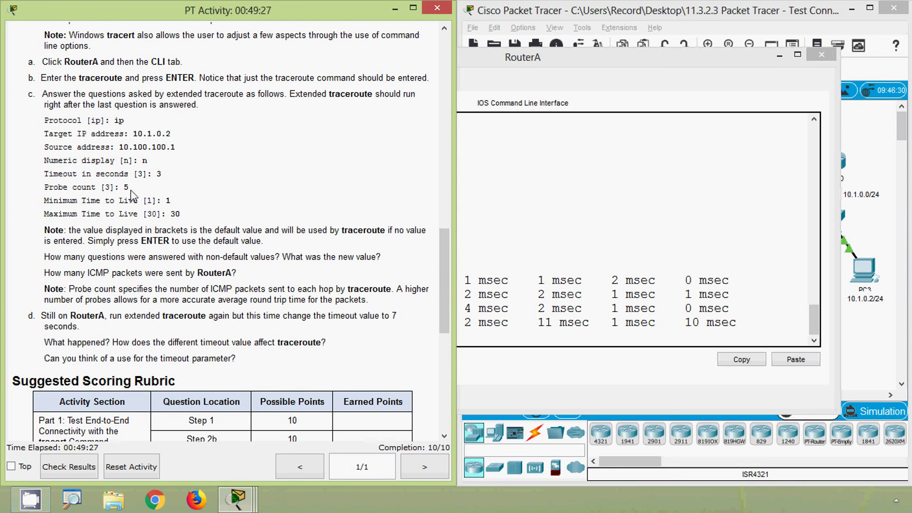
pyautogui.moveTo(129, 187); pyautogui.dragTo(76, 186)
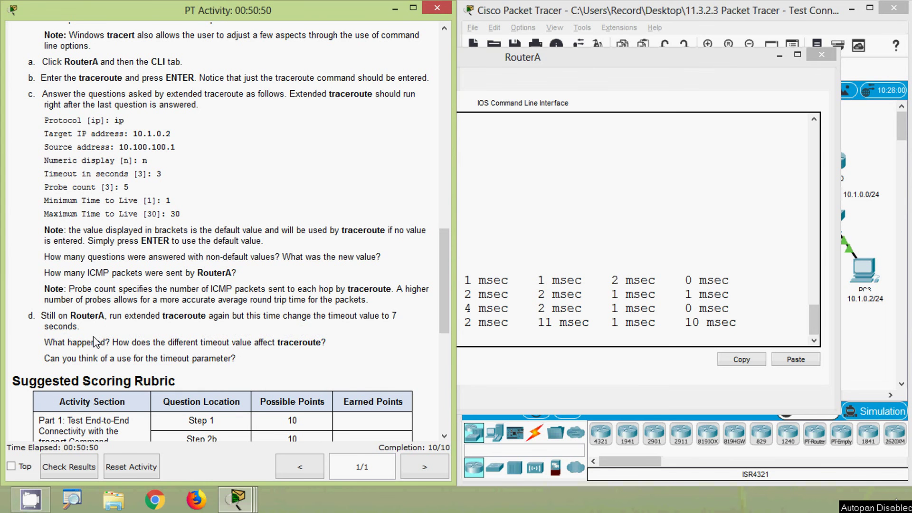
# Step: Start another extended traceroute on RouterA with protocol ip and target IP address 10.1.0.2
pyautogui.click(469, 313)
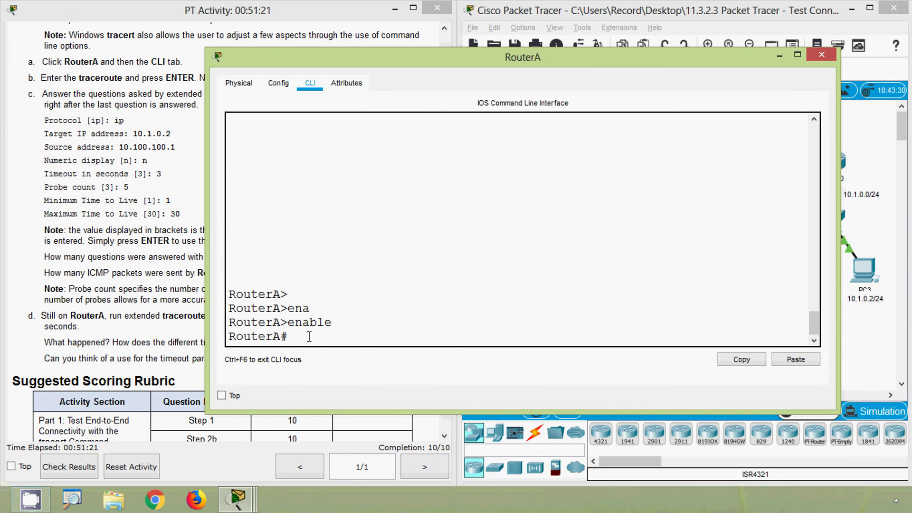
pyautogui.write('tra')
pyautogui.press('Tab')
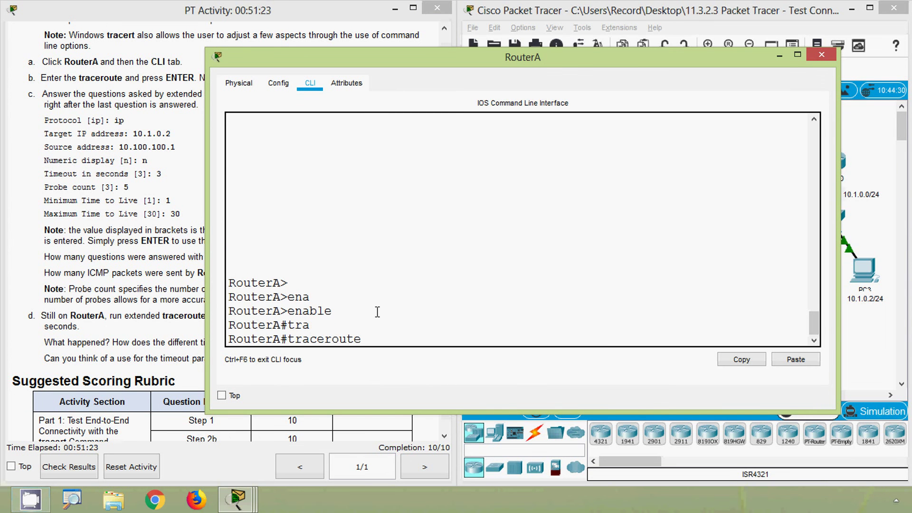
pyautogui.write('ip')
pyautogui.press('Return')
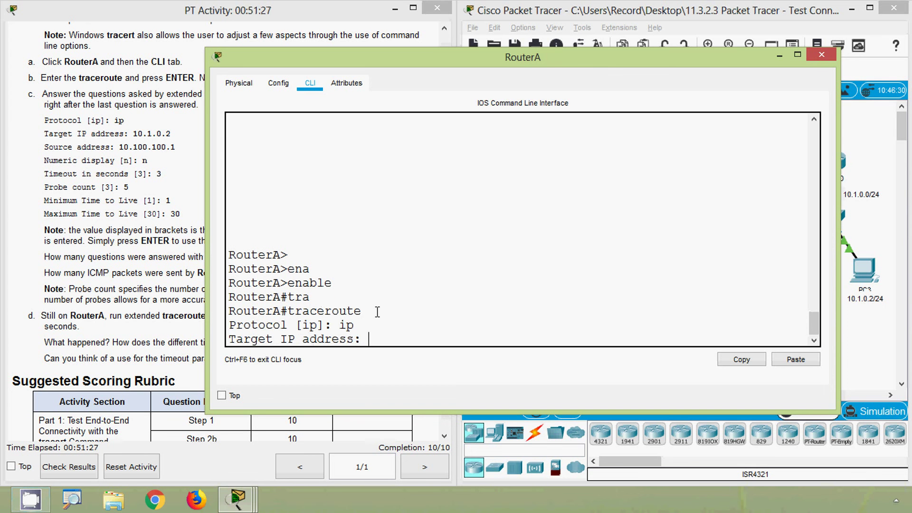
pyautogui.write('10.1.0.2')
pyautogui.press('Return')
# Step: Copy source address 10.100.100.1 from the instructions into RouterA's extended traceroute and answer n for numeric display
pyautogui.click(119, 151)
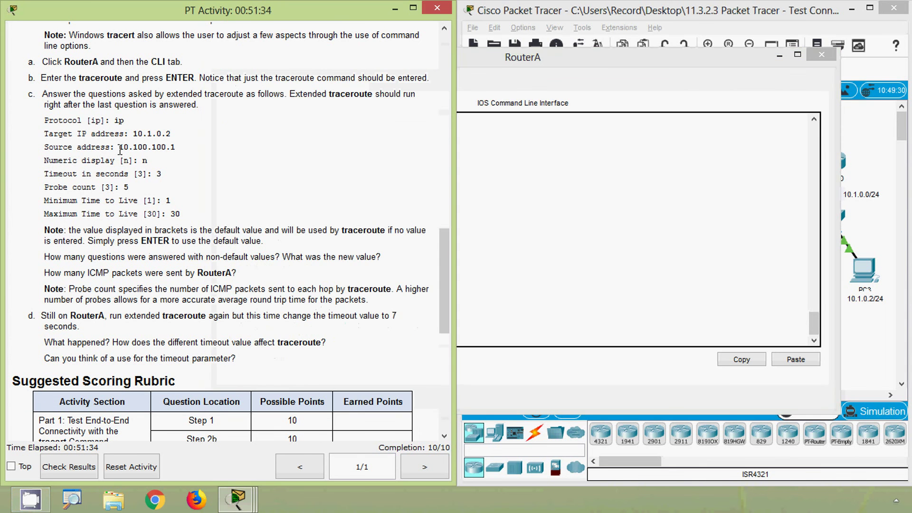
pyautogui.moveTo(119, 147); pyautogui.dragTo(176, 147)
pyautogui.hotkey('ctrl', 'c')
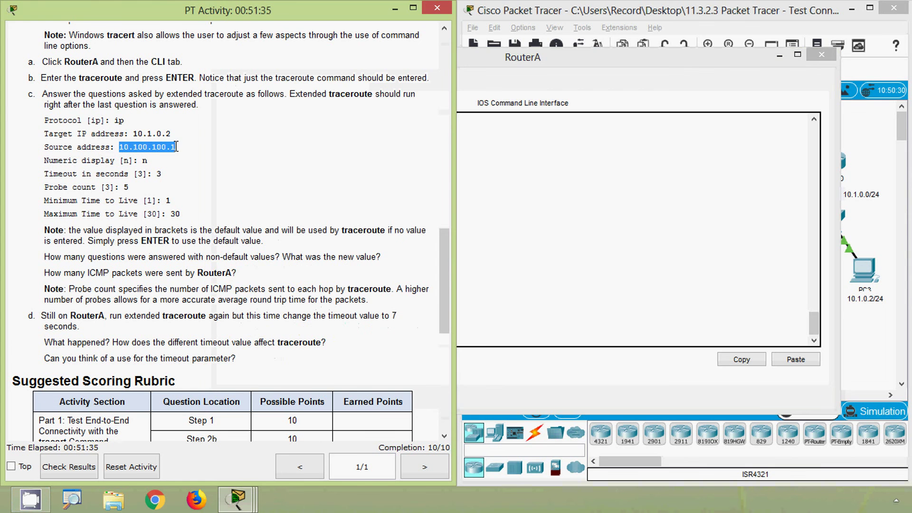
pyautogui.click(538, 237)
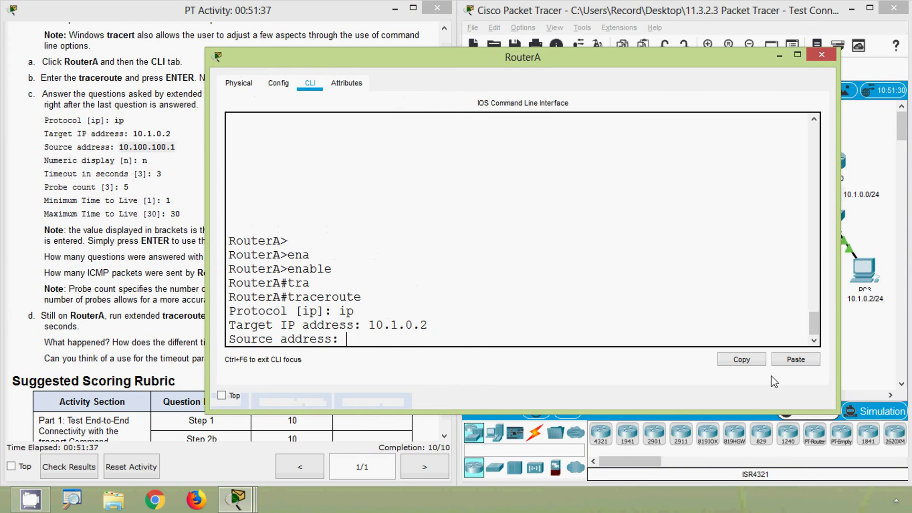
pyautogui.click(792, 362)
pyautogui.press('Return')
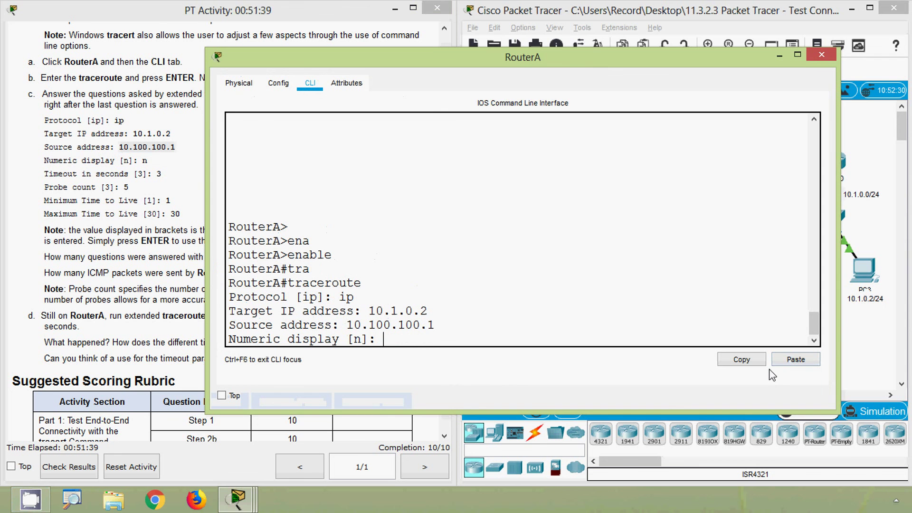
pyautogui.write('n')
pyautogui.press('Return')
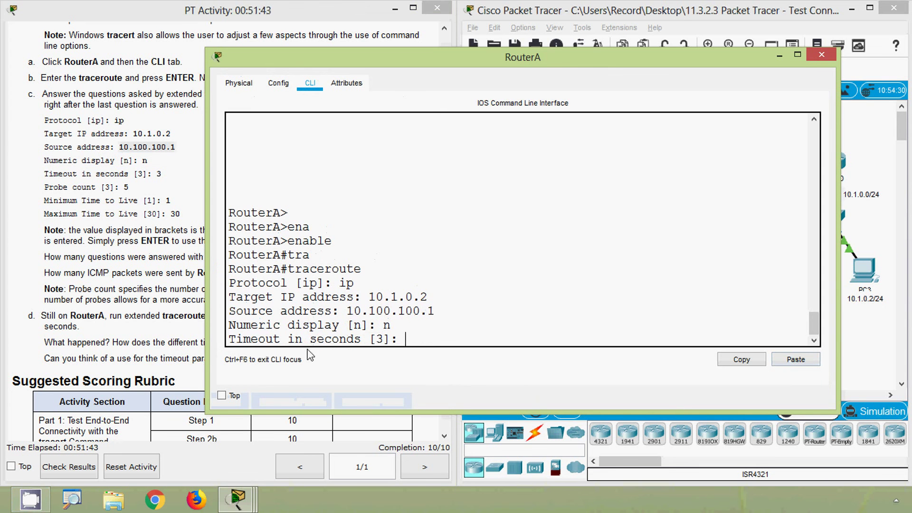
# Step: Check the timeout instruction in step d and set the traceroute timeout on RouterA to 7 seconds
pyautogui.click(170, 315)
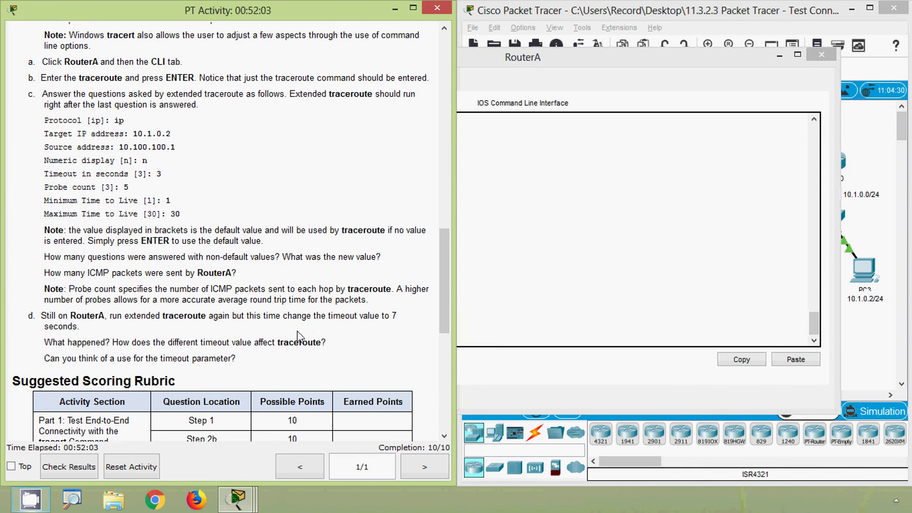
pyautogui.moveTo(332, 316); pyautogui.dragTo(401, 316)
pyautogui.click(497, 303)
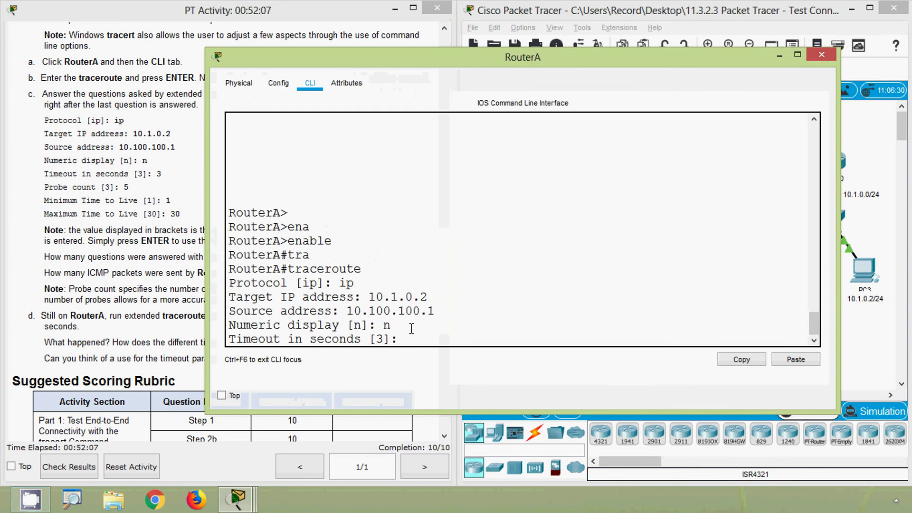
pyautogui.write('7')
pyautogui.press('Return')
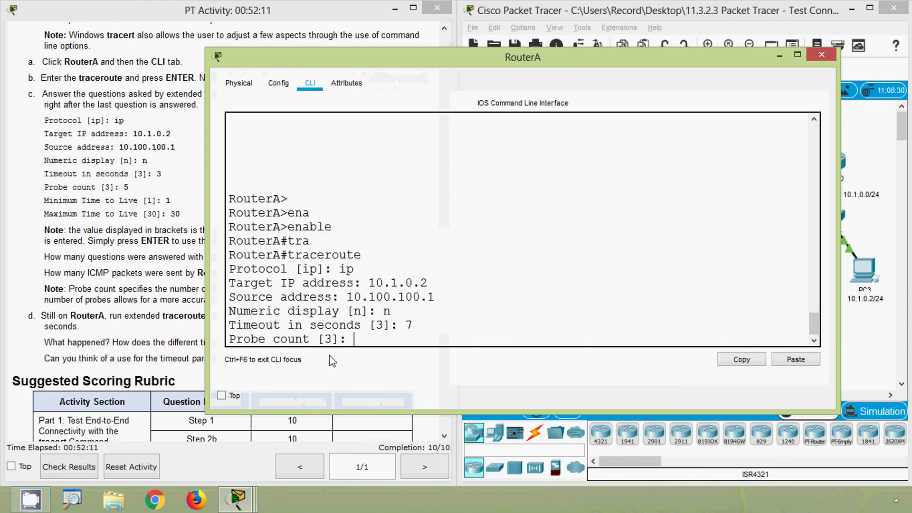
# Step: Run the traceroute with probe count 5, minimum time to live 1 and maximum 30, and close the RouterA window when it finishes
pyautogui.write('5')
pyautogui.press('Return')
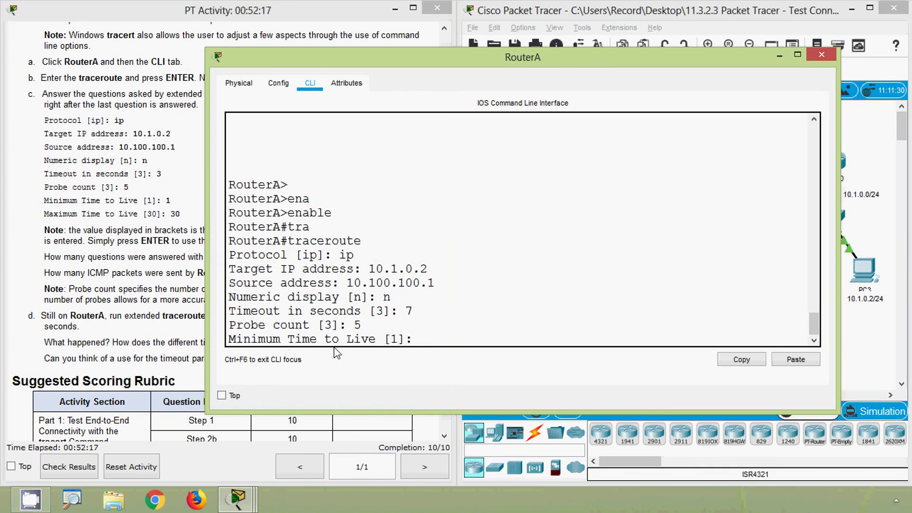
pyautogui.write('1')
pyautogui.press('Return')
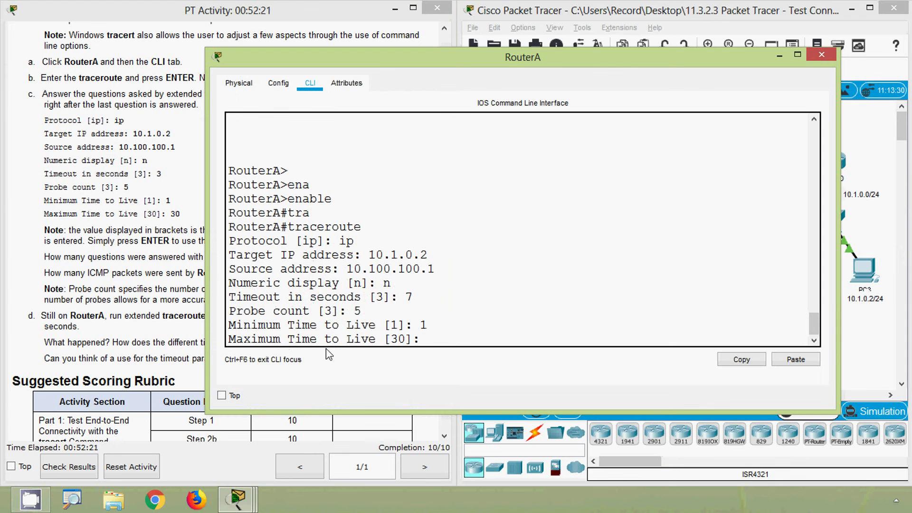
pyautogui.write('30')
pyautogui.press('Return')
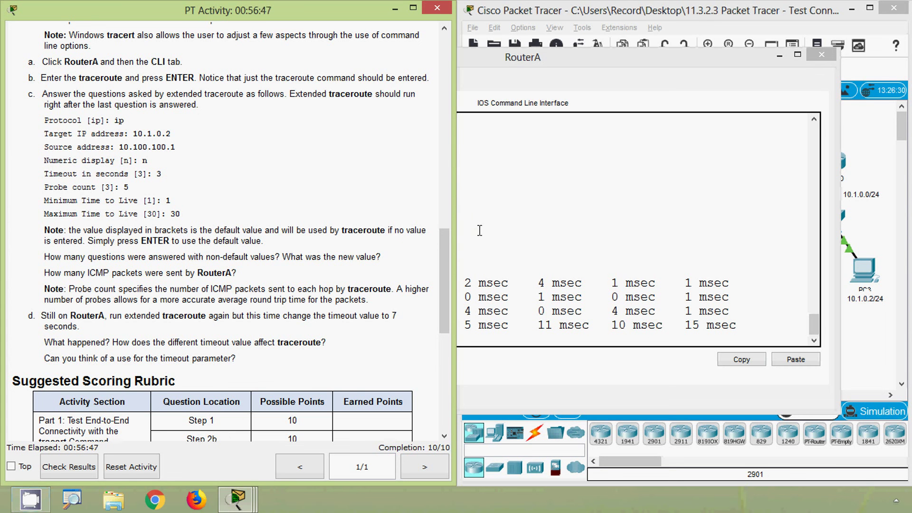
pyautogui.click(820, 55)
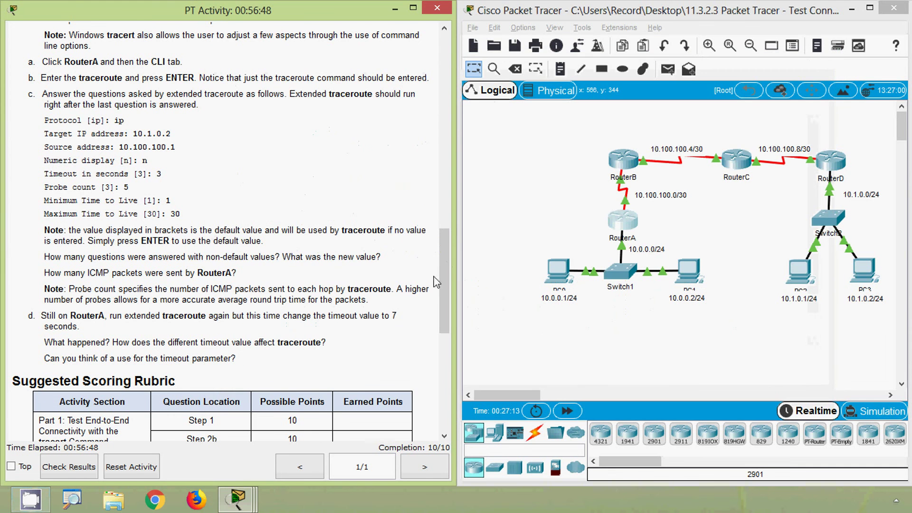